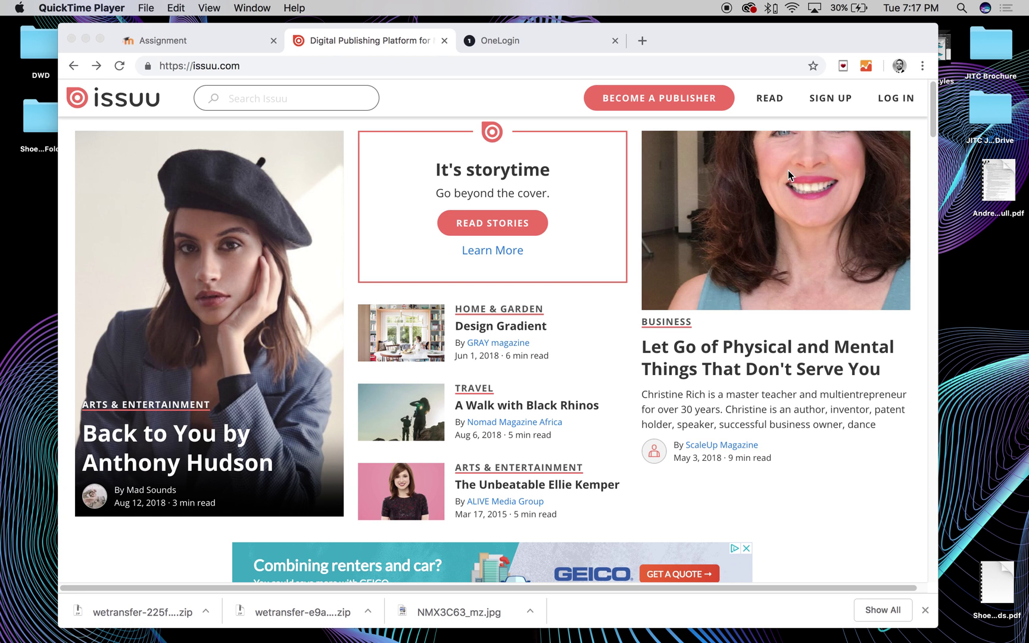
# Open Issuu's publisher plans page listing Basic, Starter, Premium and Optimum pricing
pyautogui.scroll(1, 787, 170)
pyautogui.scroll(-1, 606, 243)
pyautogui.scroll(1, 741, 364)
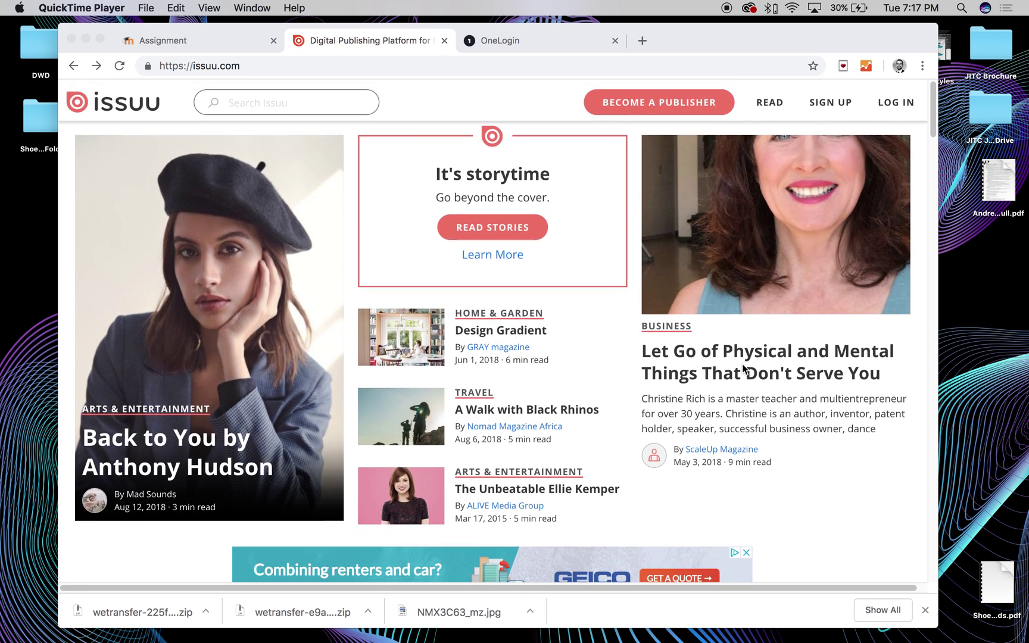
pyautogui.scroll(-1, 790, 256)
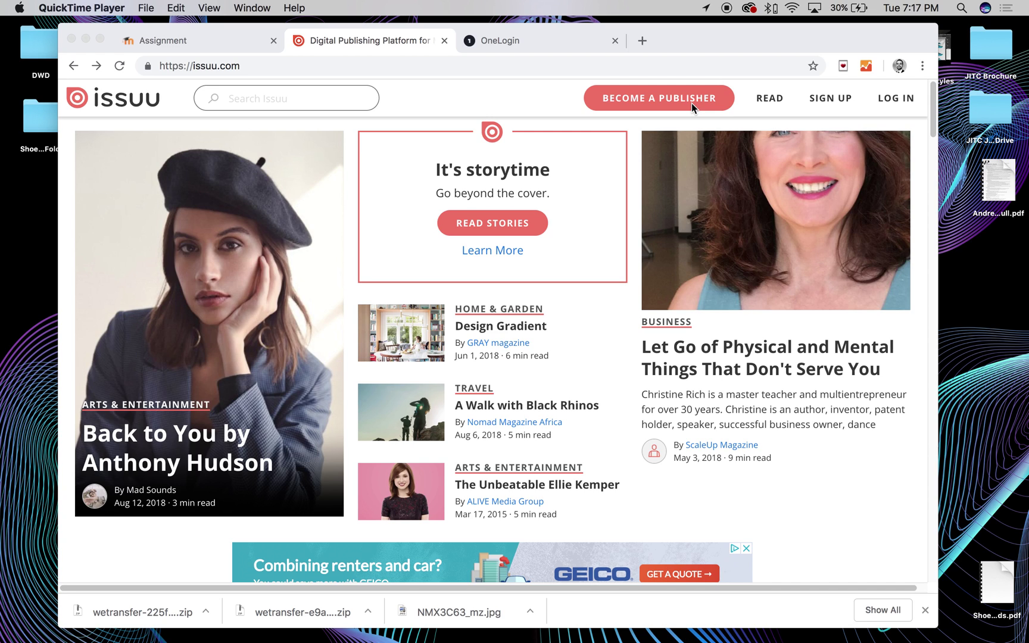
pyautogui.scroll(-10, 708, 256)
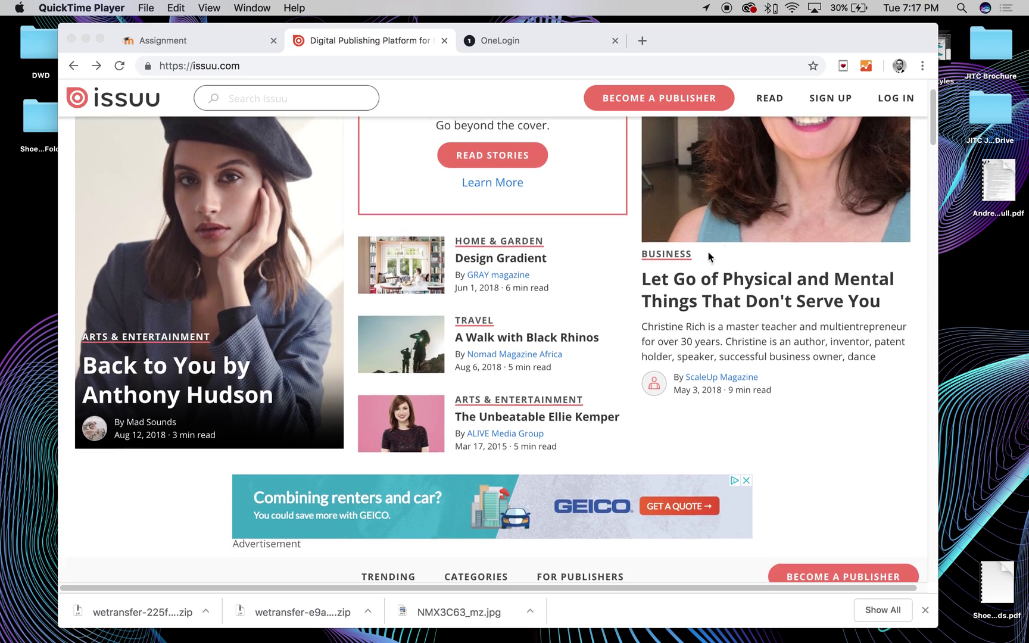
pyautogui.scroll(-5, 571, 324)
pyautogui.scroll(3, 694, 338)
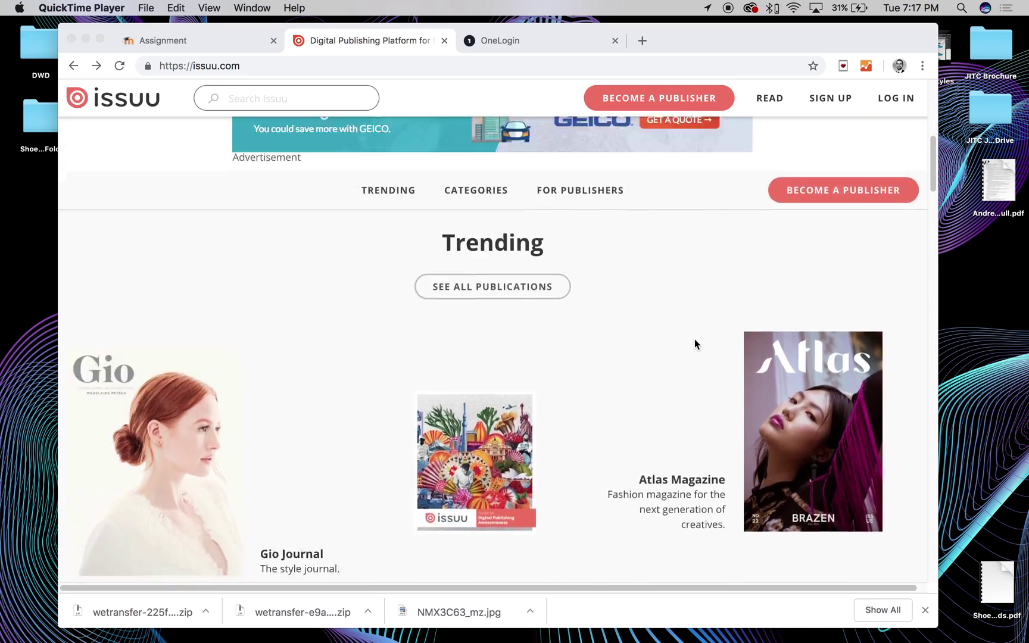
pyautogui.scroll(-15, 694, 338)
pyautogui.scroll(-10, 649, 344)
pyautogui.scroll(8, 600, 344)
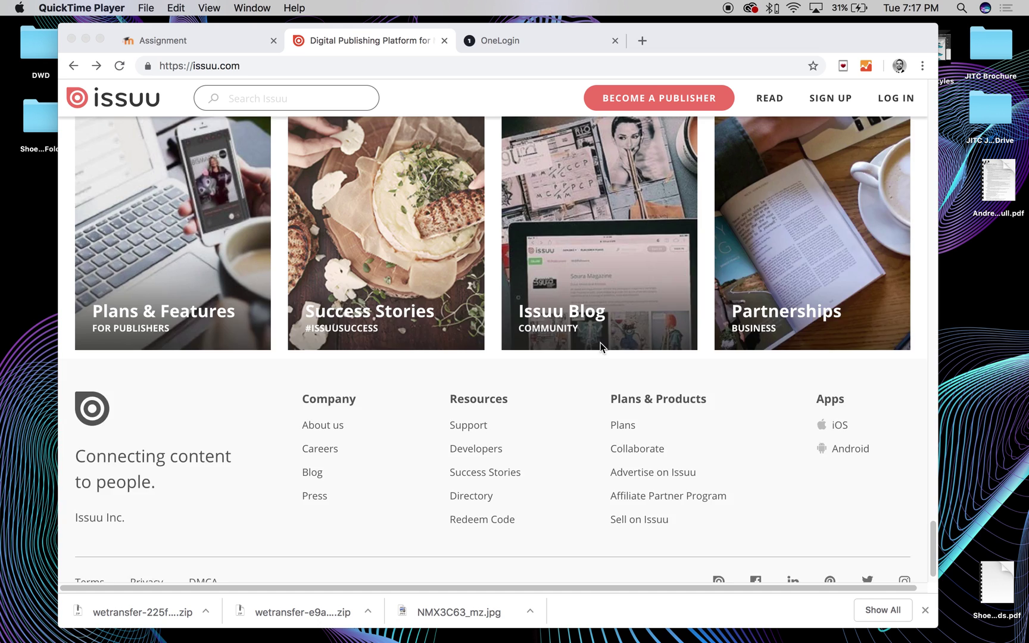
pyautogui.scroll(-3, 455, 374)
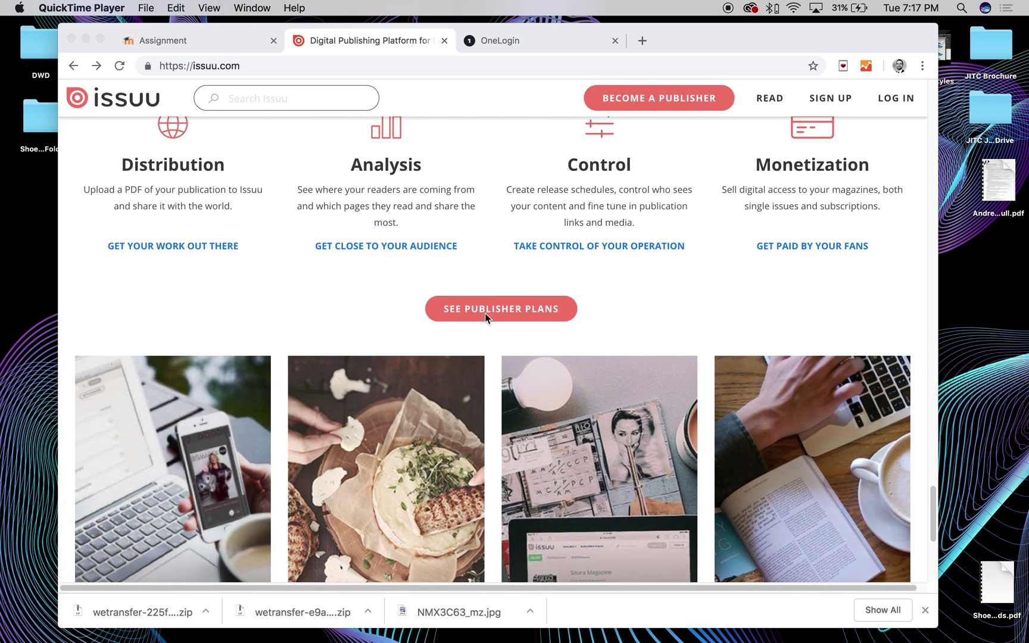
pyautogui.scroll(-2, 443, 313)
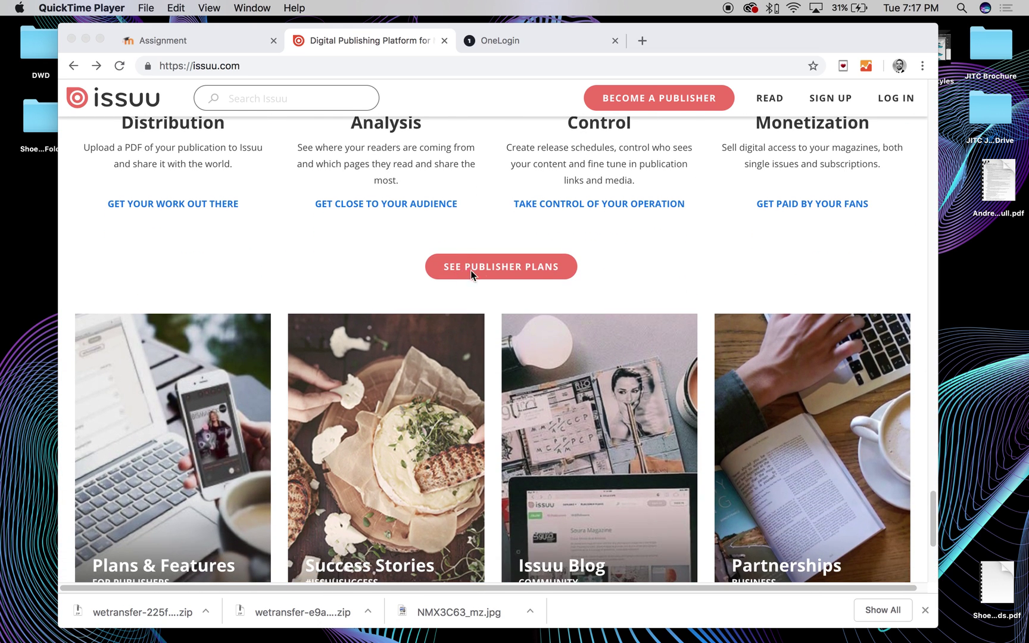
pyautogui.click(500, 268)
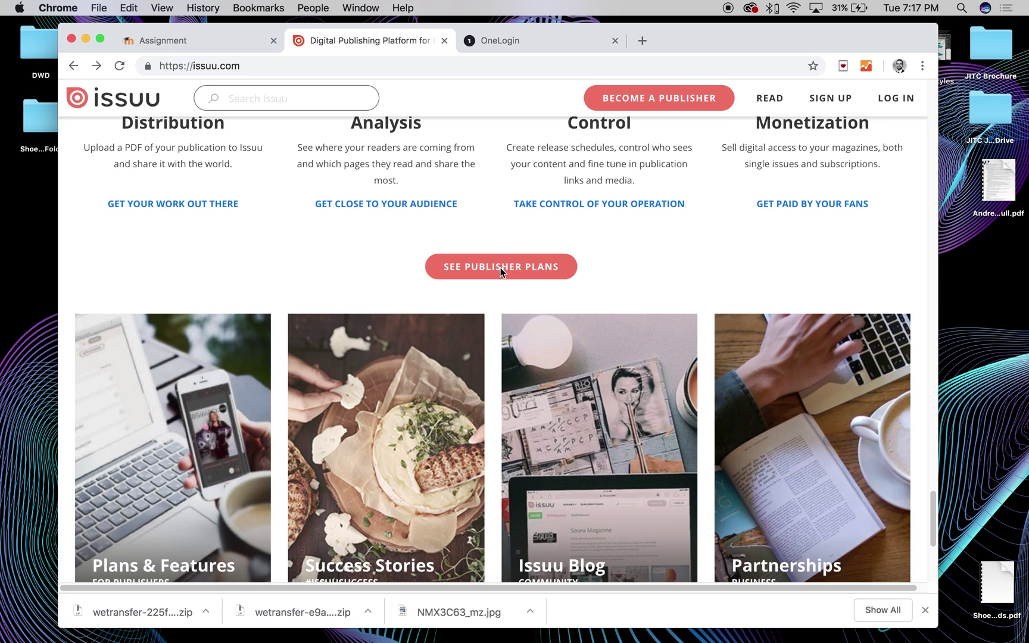
pyautogui.click(511, 267)
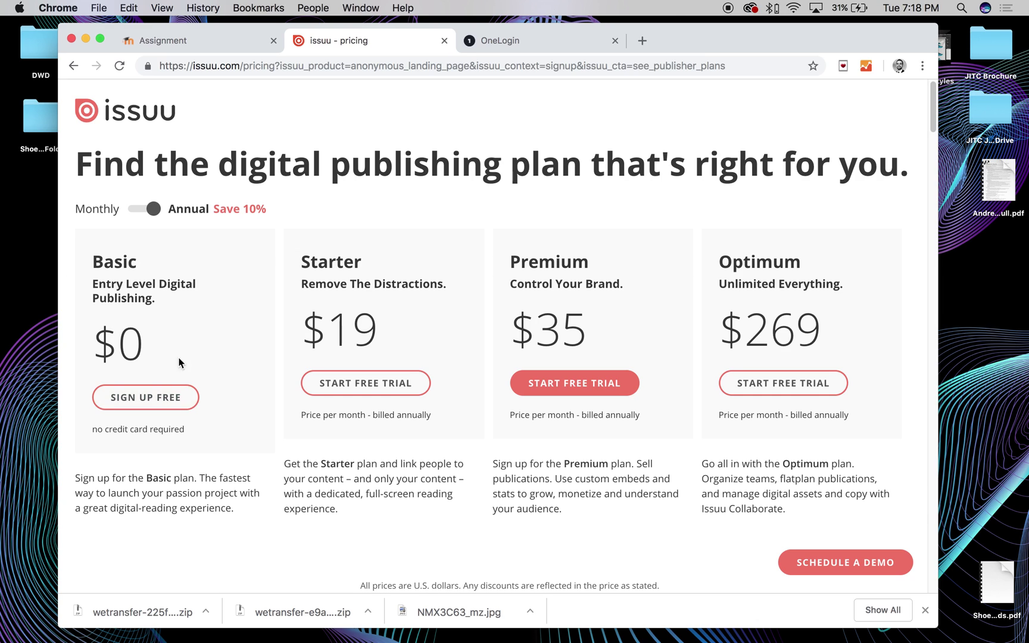
# Choose the free Basic plan and create an account with an e-mail and password, accepting the Terms
pyautogui.click(146, 397)
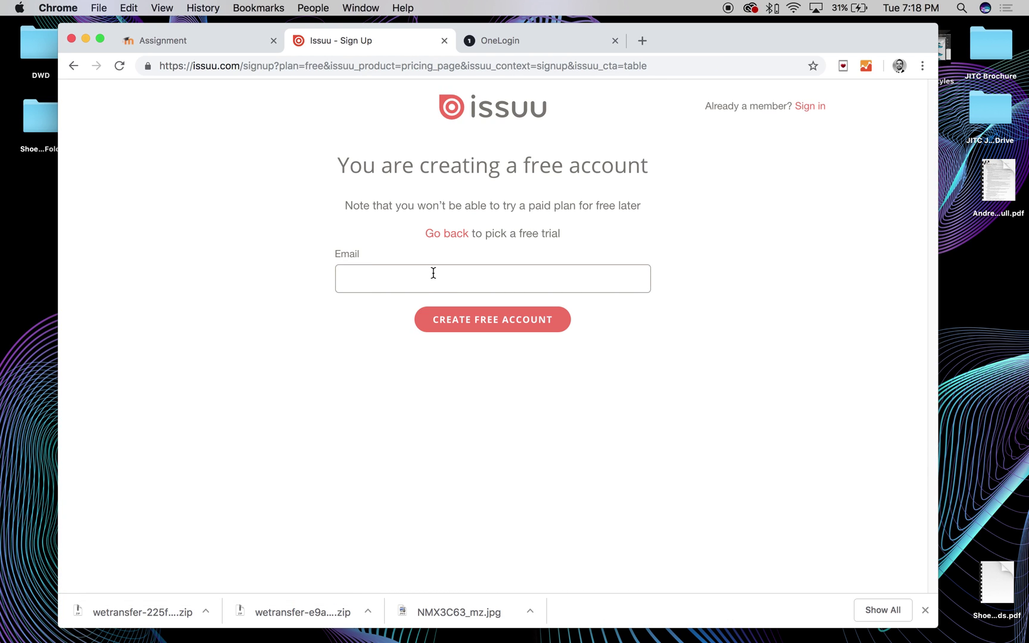
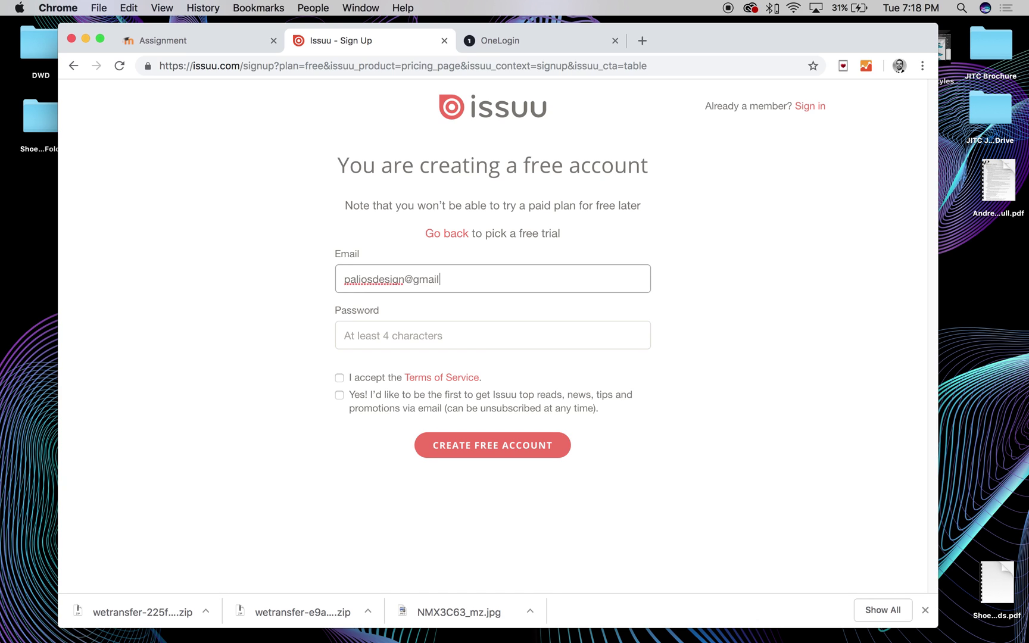
pyautogui.click(406, 336)
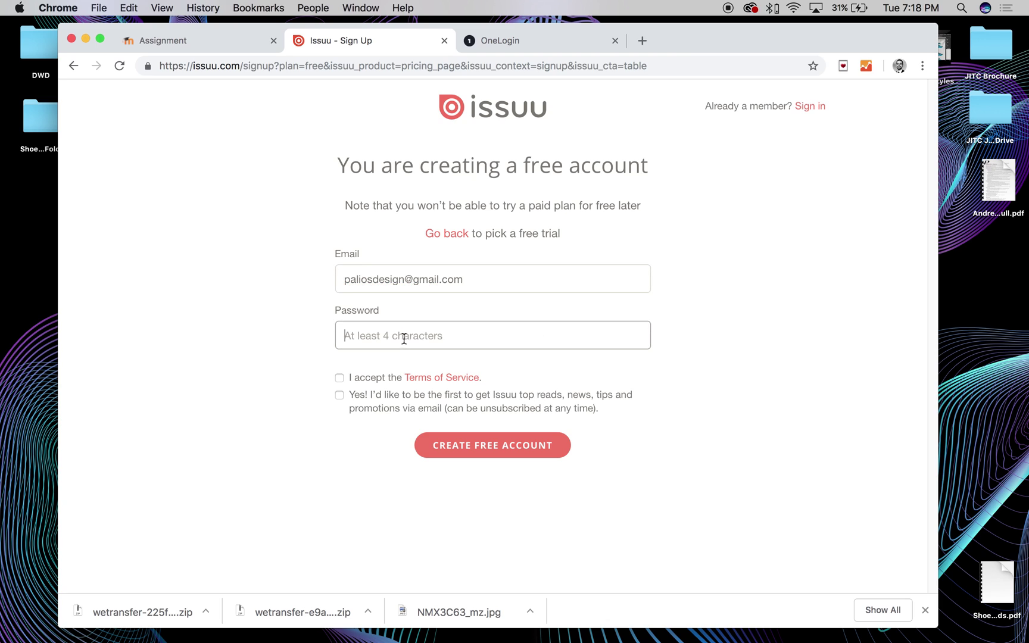
pyautogui.write('p')
pyautogui.click(508, 452)
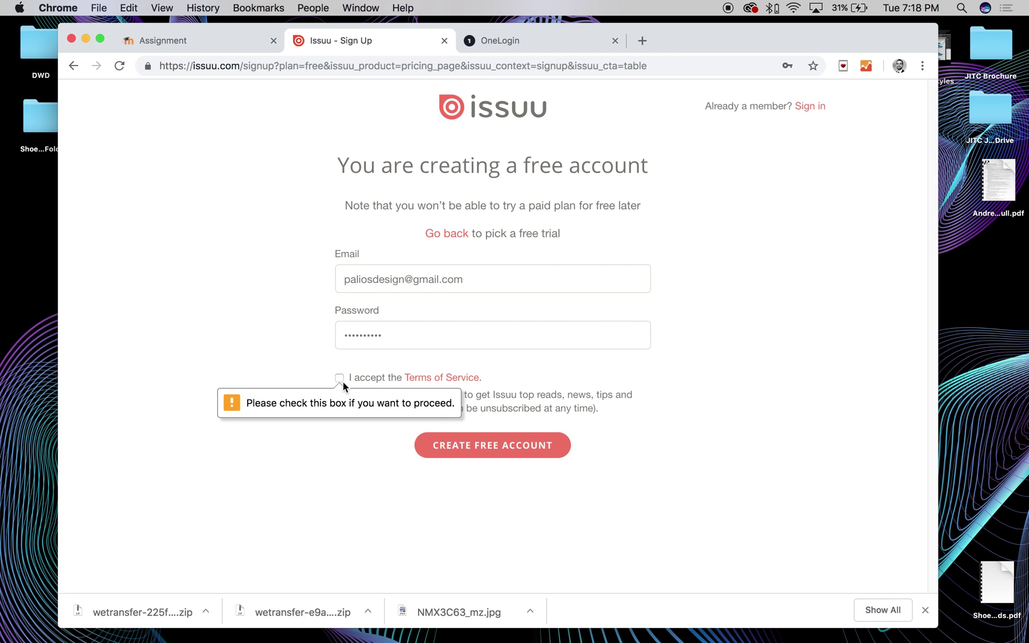
pyautogui.click(339, 377)
pyautogui.click(506, 443)
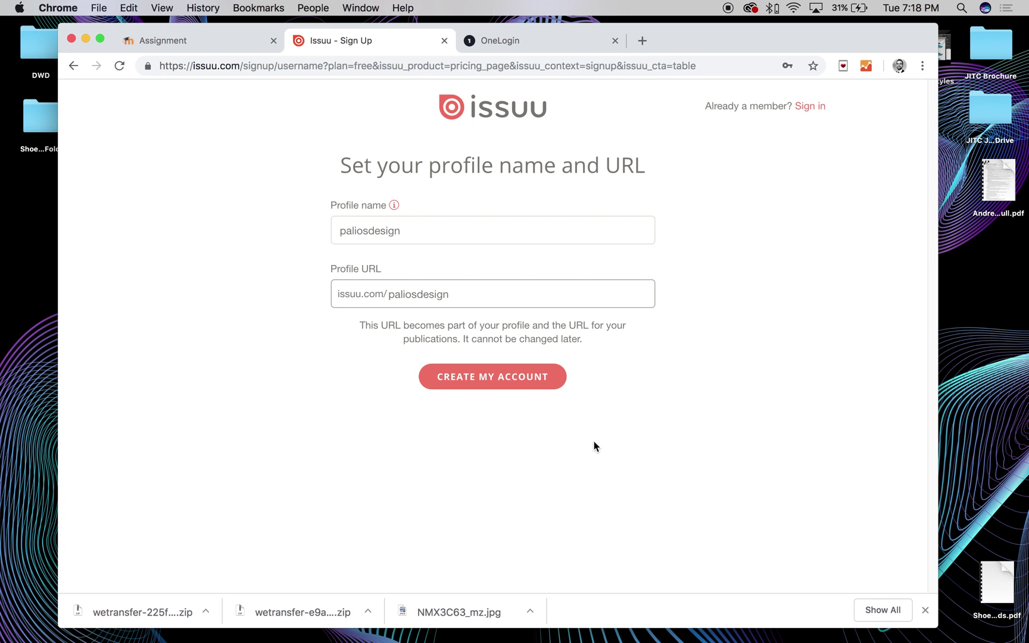
# Confirm the profile name and URL, fill in the name fields, and finish without social links
pyautogui.click(924, 610)
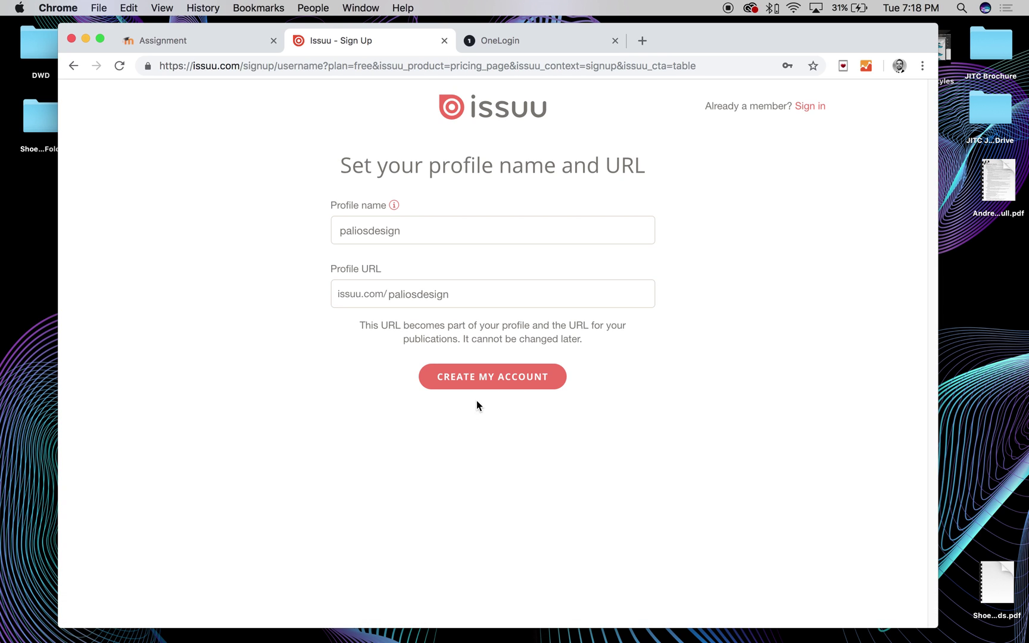
pyautogui.click(465, 381)
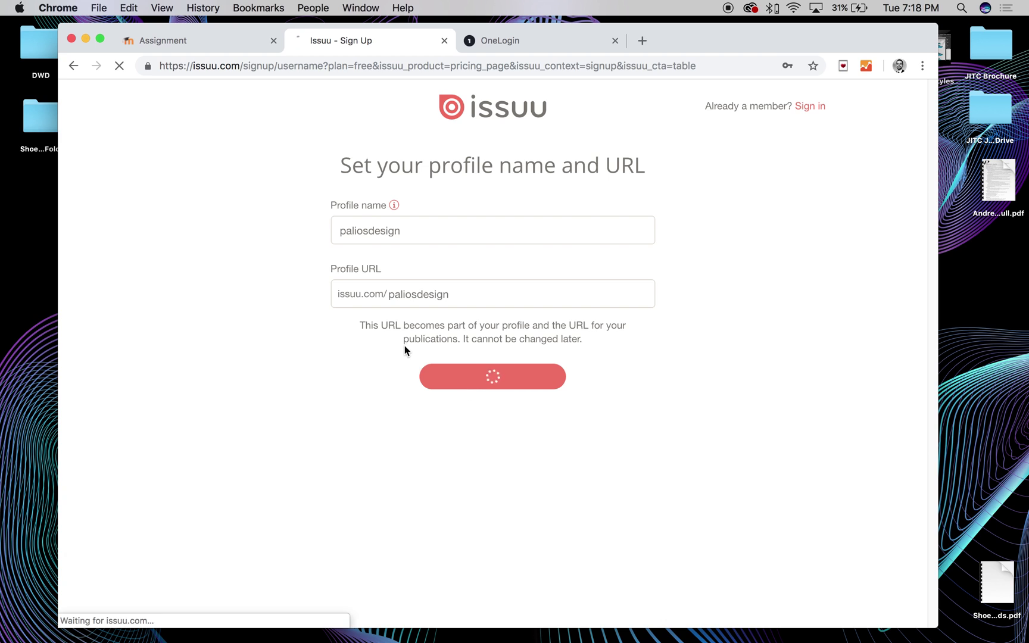
pyautogui.scroll(-1, 416, 345)
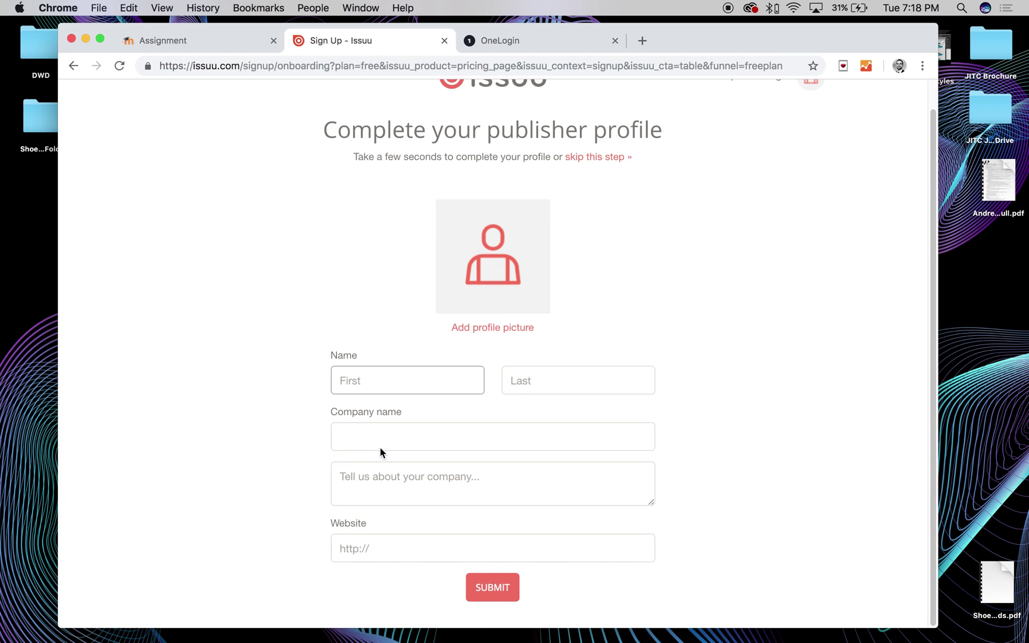
pyautogui.click(364, 379)
pyautogui.write('Andrew')
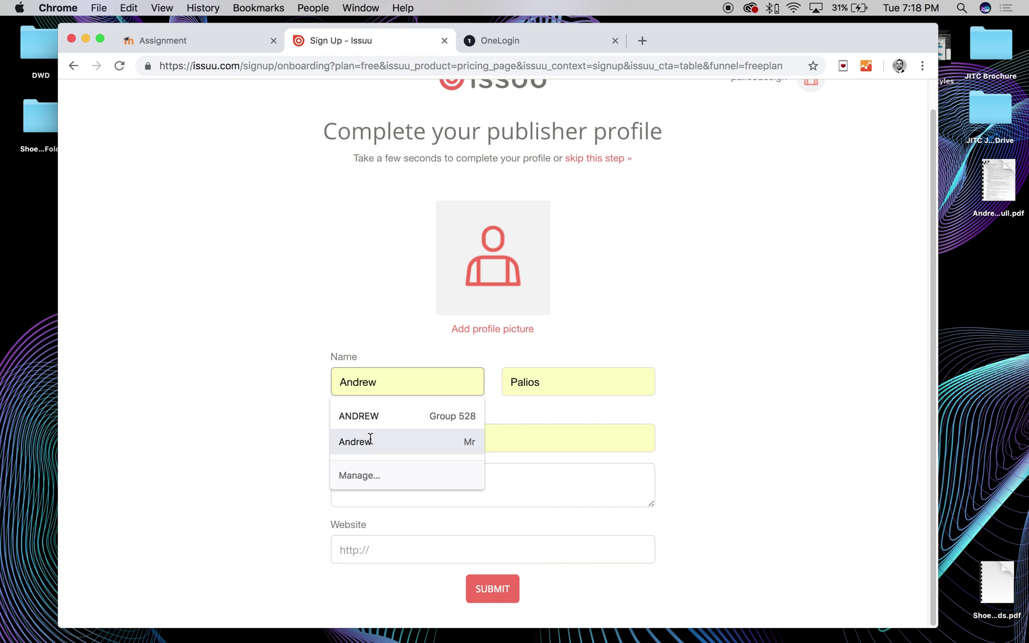
pyautogui.click(343, 439)
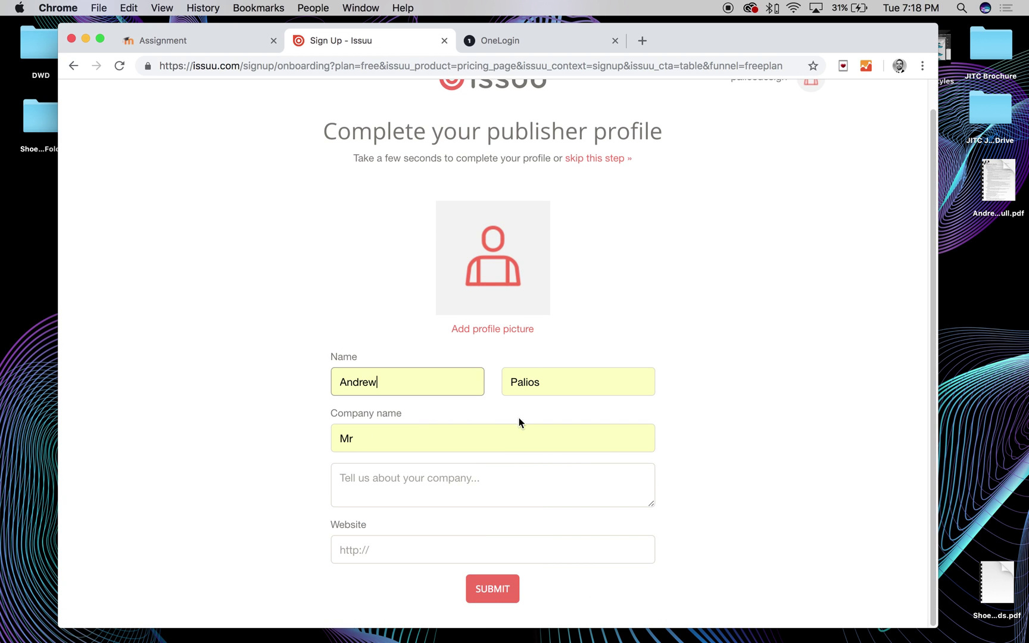
pyautogui.click(483, 593)
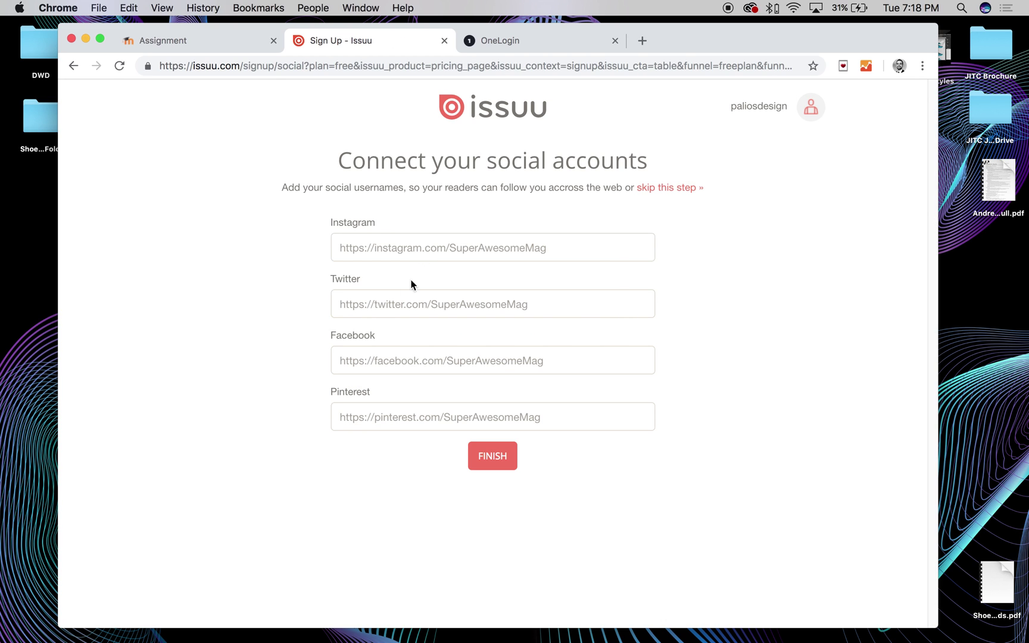
pyautogui.click(497, 459)
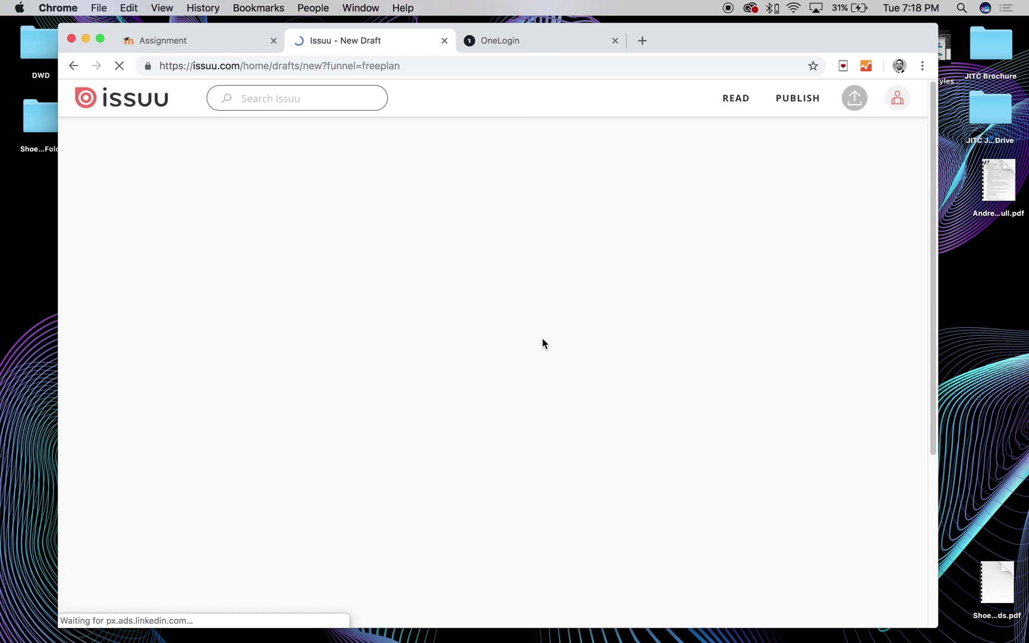
# Let the untitled draft upload page load and nudge the Chrome window up and right
pyautogui.scroll(-4, 524, 310)
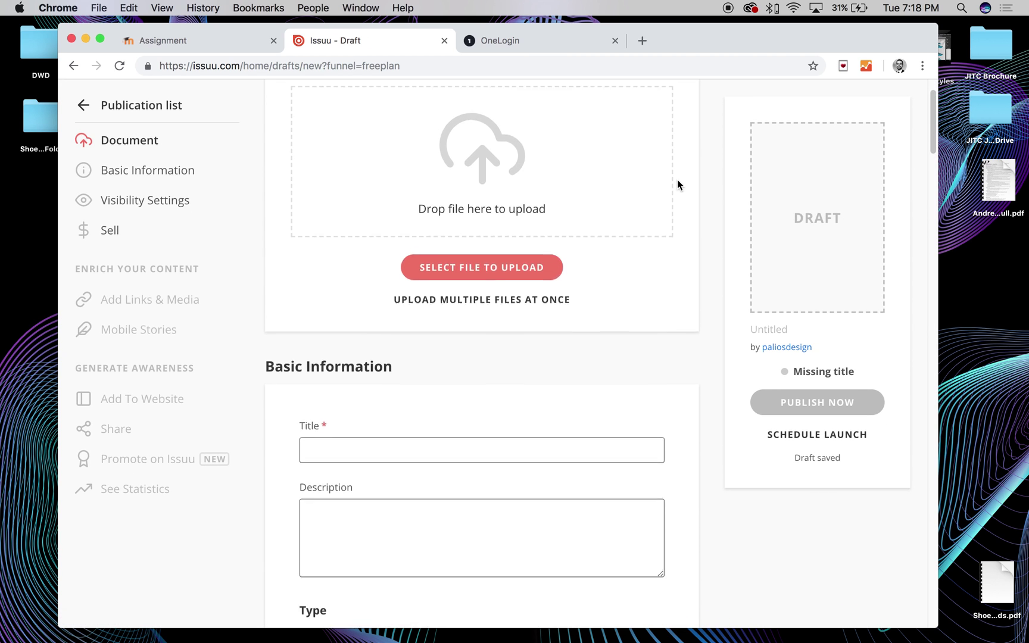
pyautogui.scroll(4, 677, 184)
pyautogui.scroll(-2, 544, 179)
pyautogui.scroll(2, 542, 260)
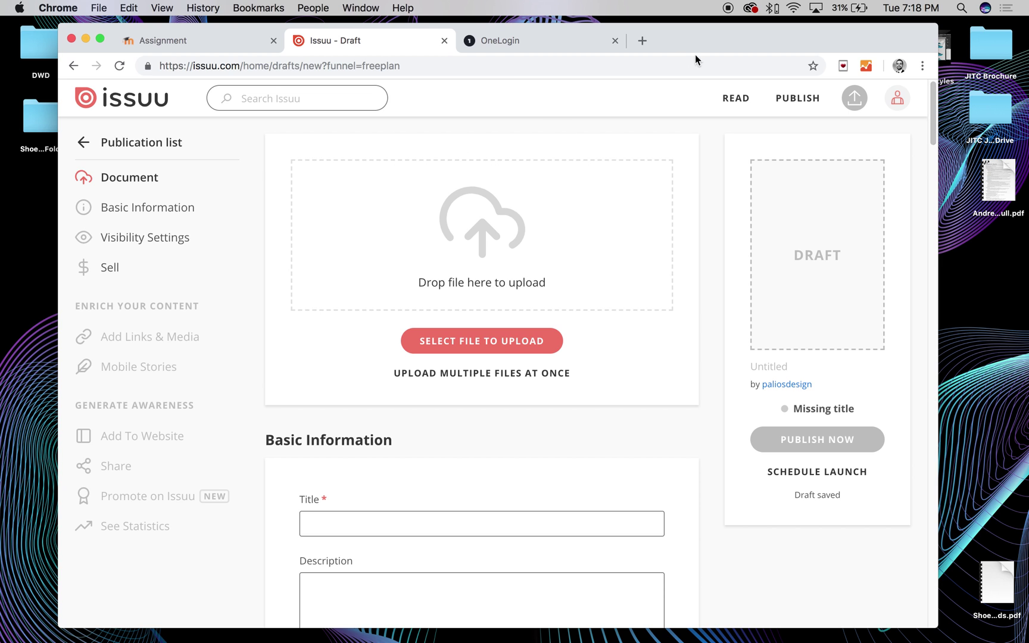
pyautogui.moveTo(712, 41); pyautogui.dragTo(660, 22)
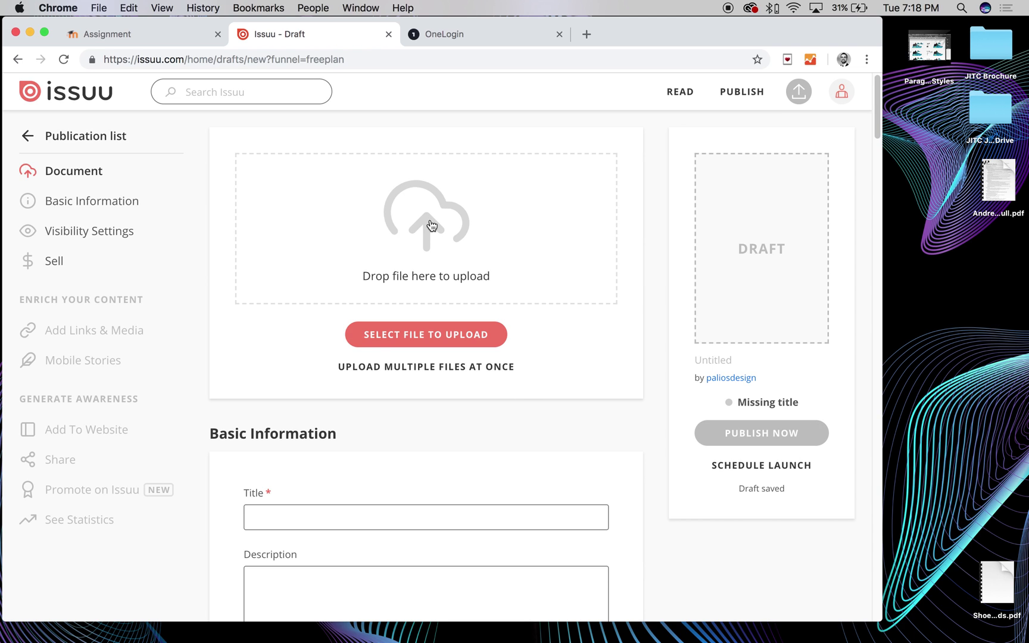
pyautogui.moveTo(633, 24); pyautogui.dragTo(661, 24)
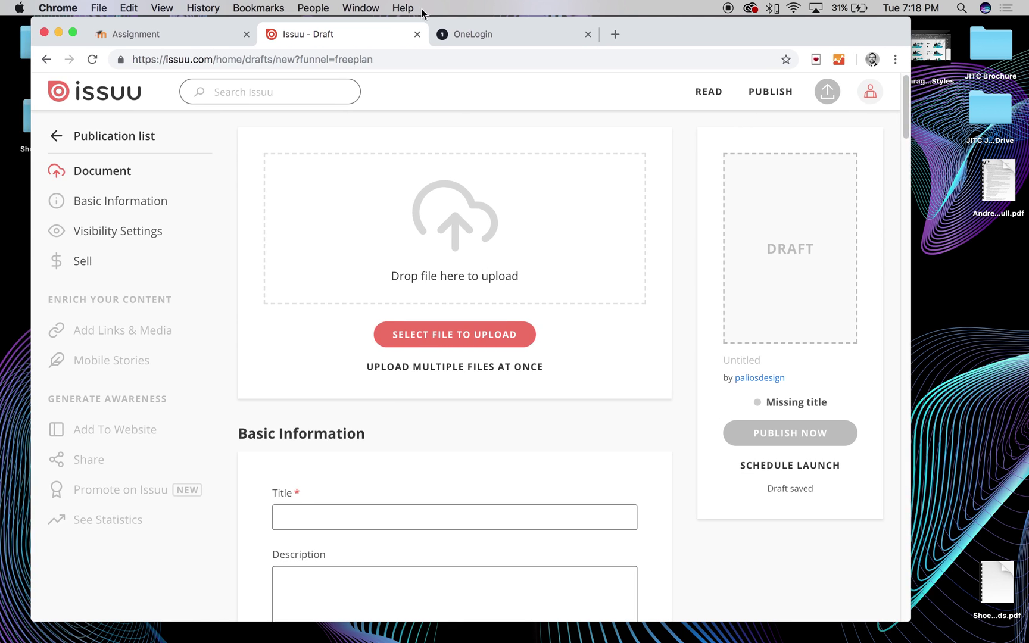
# Hide the browser and open Shoe Catalog Template Spreads.indd from the Final Spreads Folder in InDesign
pyautogui.click(57, 32)
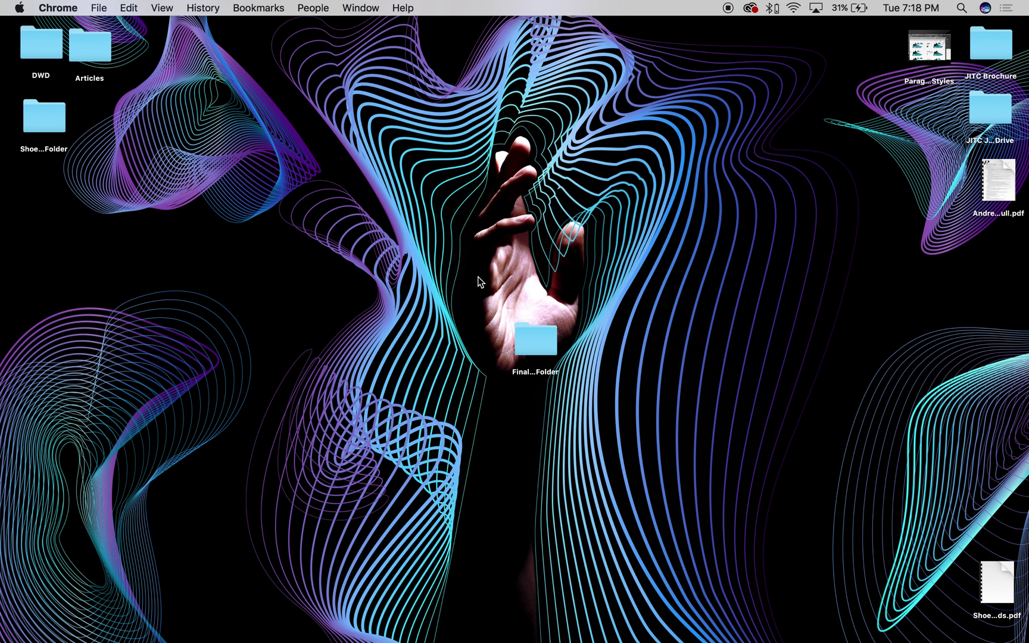
pyautogui.click(530, 336)
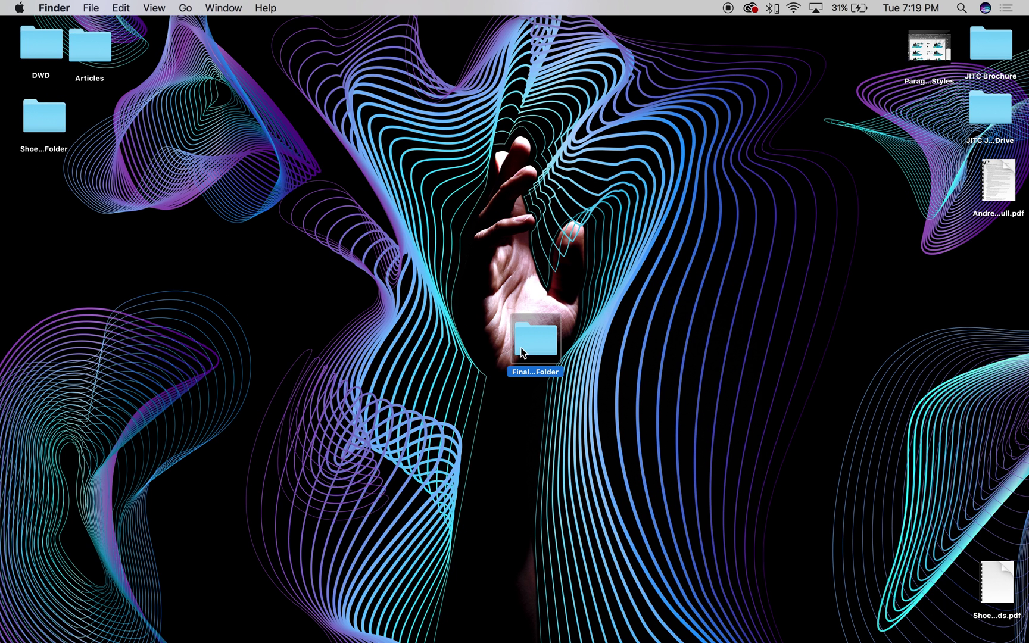
pyautogui.doubleClick(559, 349)
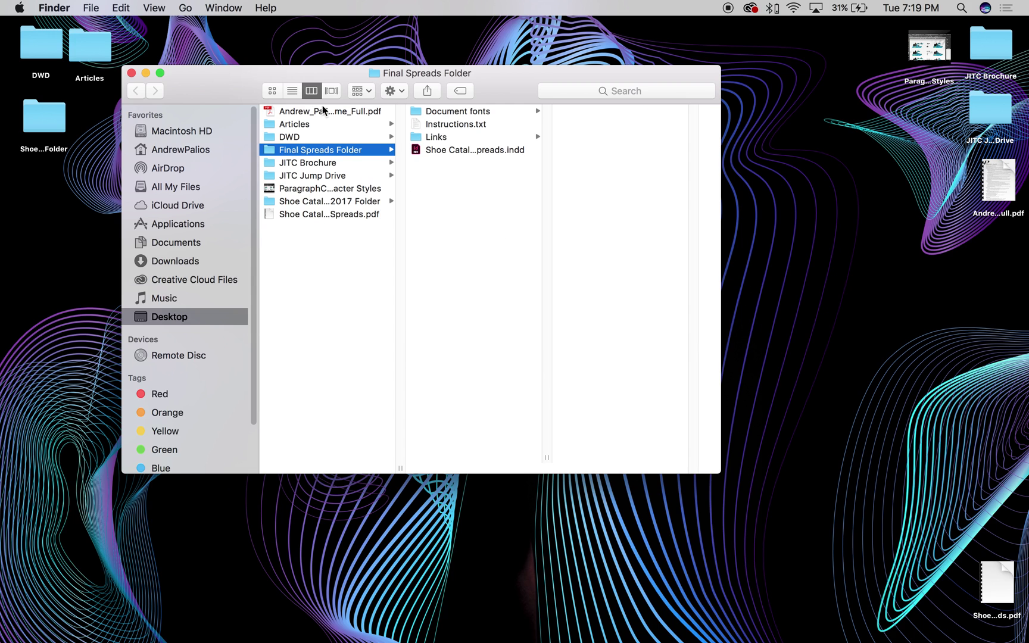
pyautogui.click(454, 150)
pyautogui.click(451, 150)
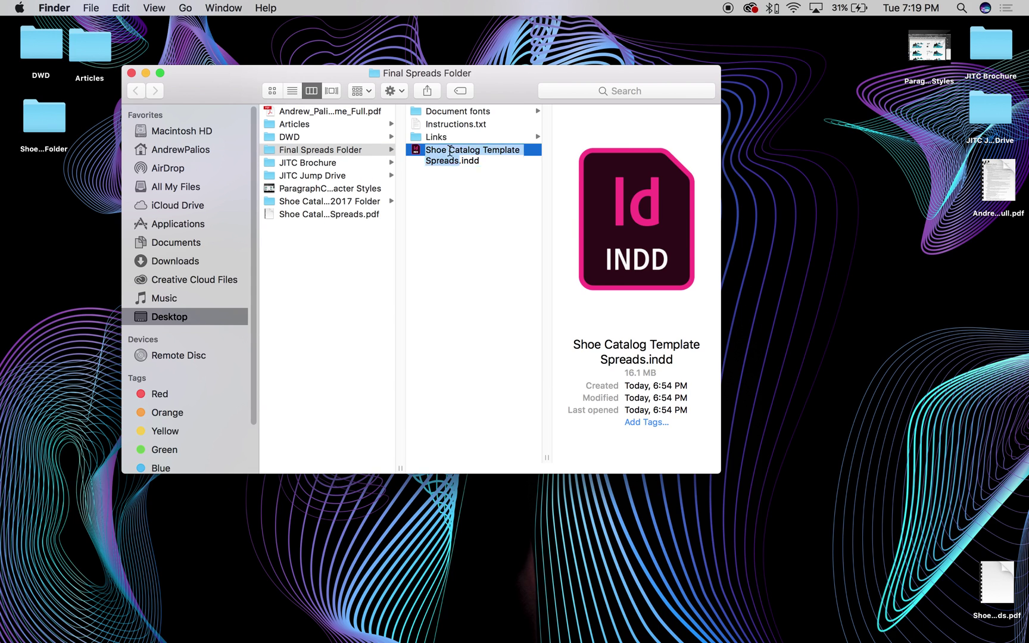
pyautogui.press('Escape')
pyautogui.doubleClick(487, 152)
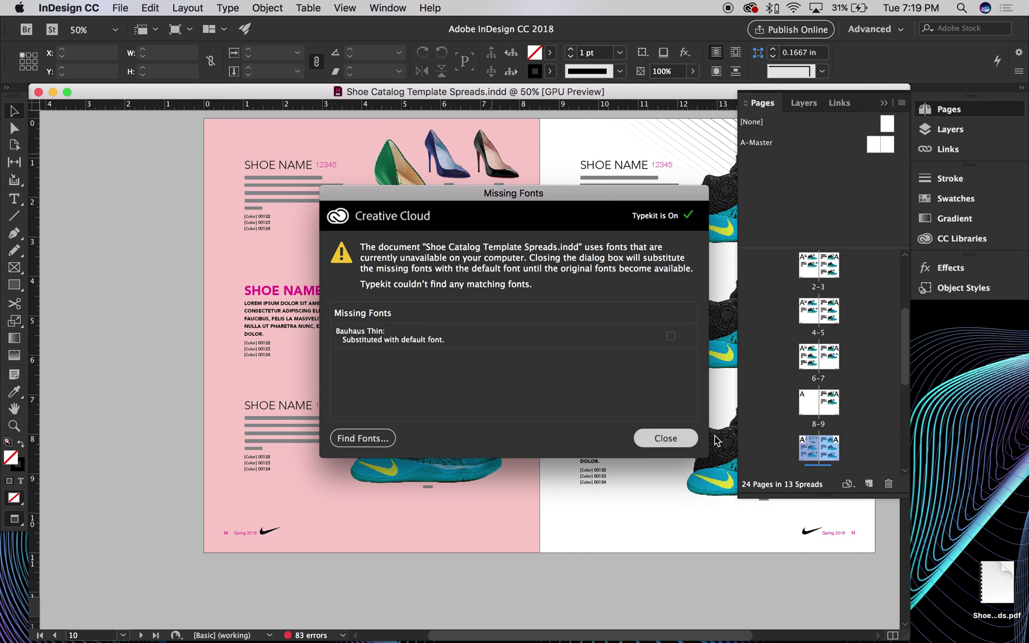
# Close the Bauhaus Thin missing-font warning, collapse the Pages panel and centre the pages 10–11 spread
pyautogui.click(644, 433)
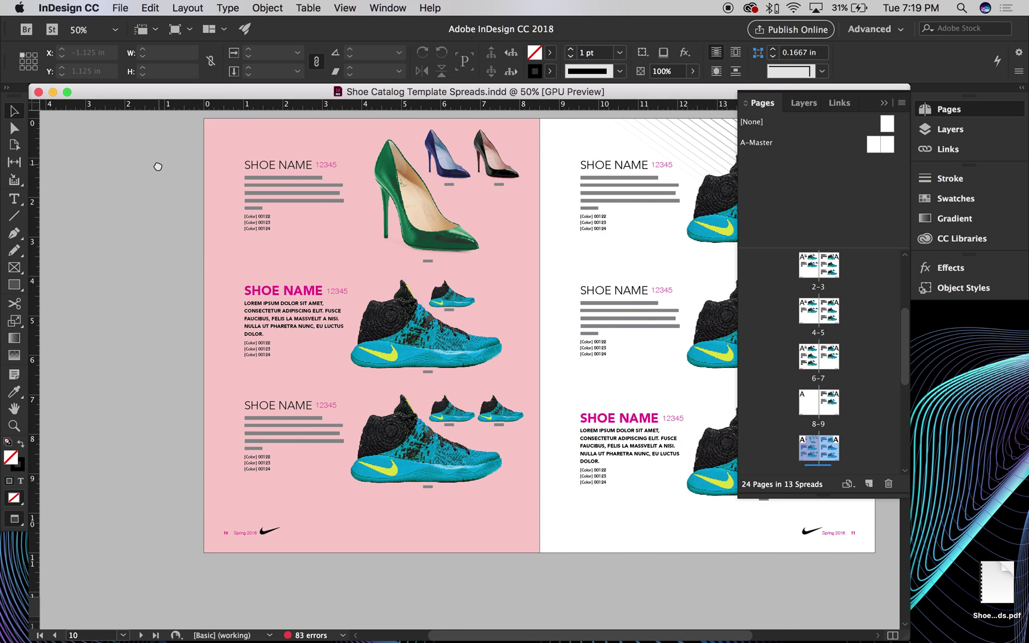
pyautogui.moveTo(156, 166); pyautogui.dragTo(76, 209)
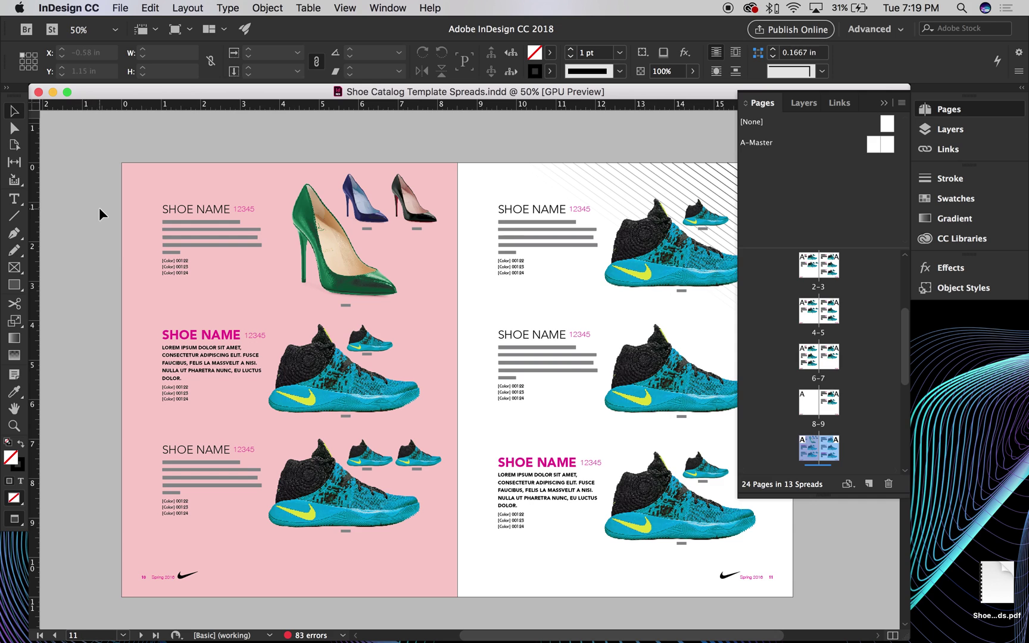
pyautogui.click(883, 103)
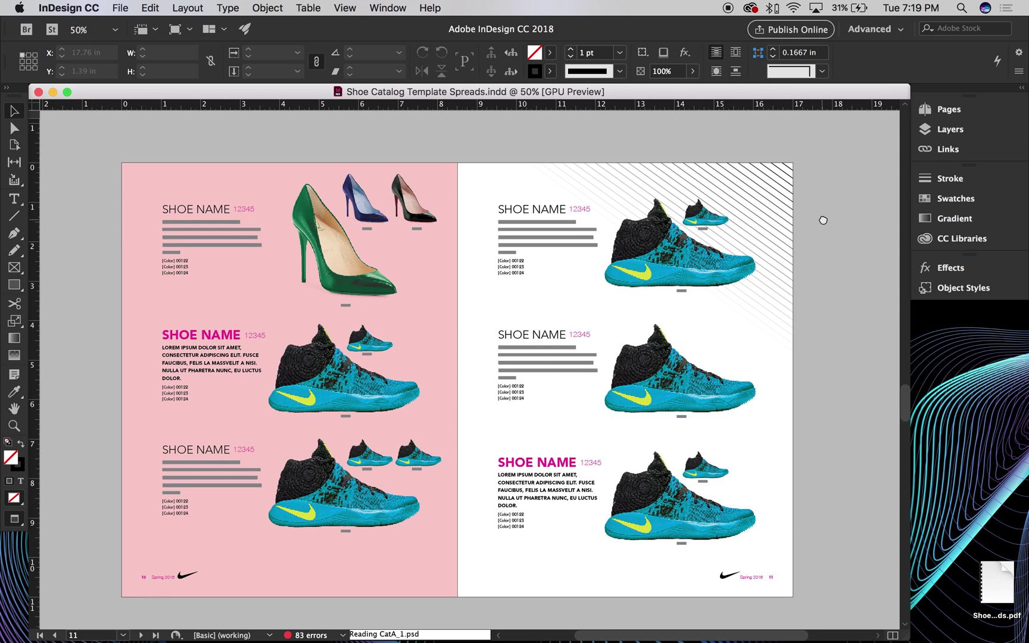
pyautogui.moveTo(819, 220); pyautogui.dragTo(831, 206)
# Export the catalog as Adobe PDF (Print) named IssuuSample to the Desktop
pyautogui.click(119, 8)
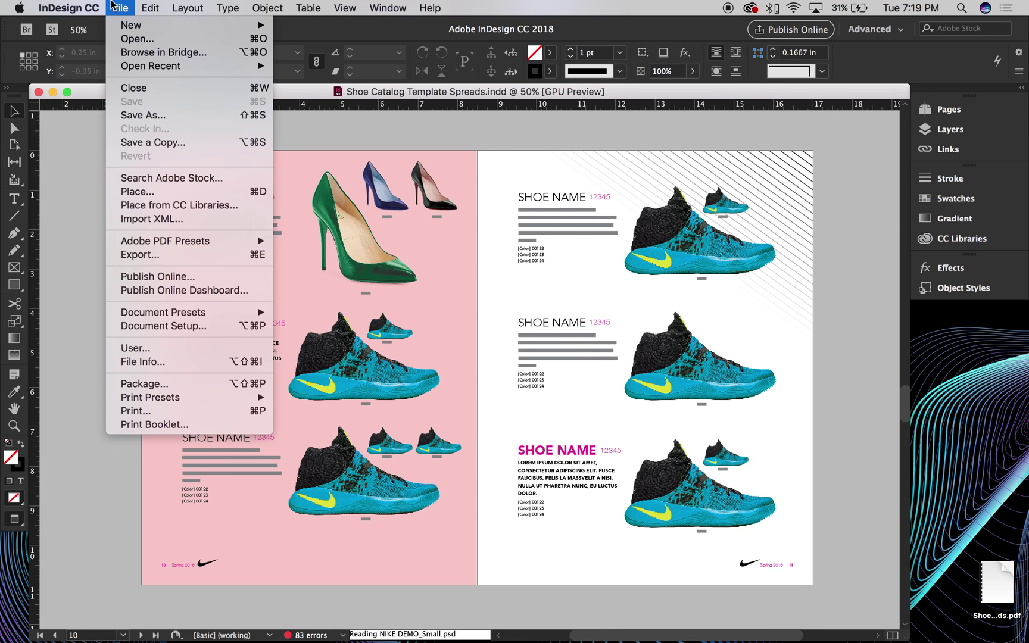
pyautogui.click(165, 256)
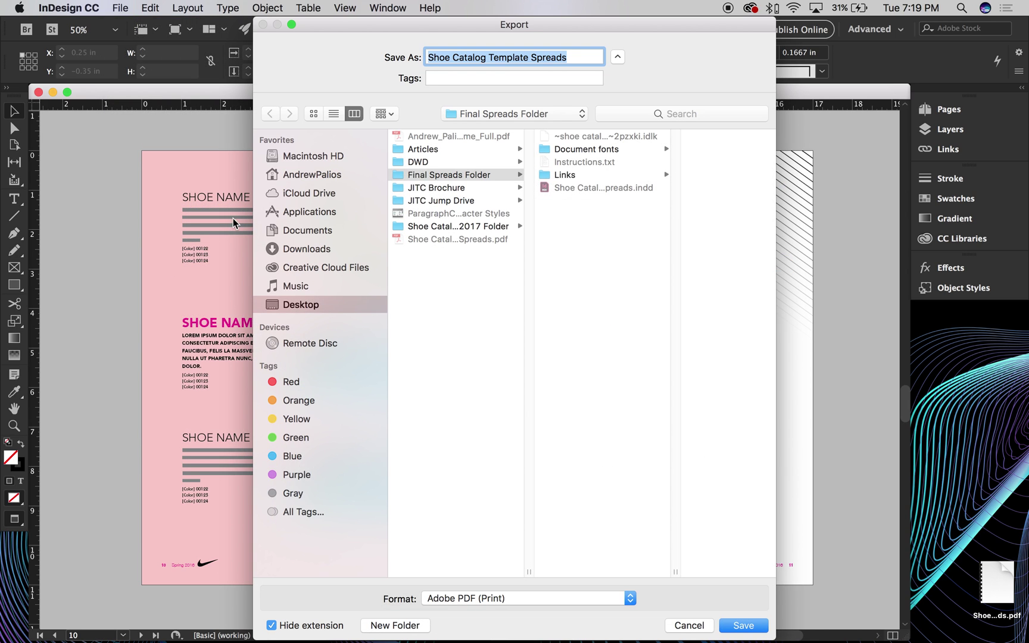
pyautogui.click(513, 298)
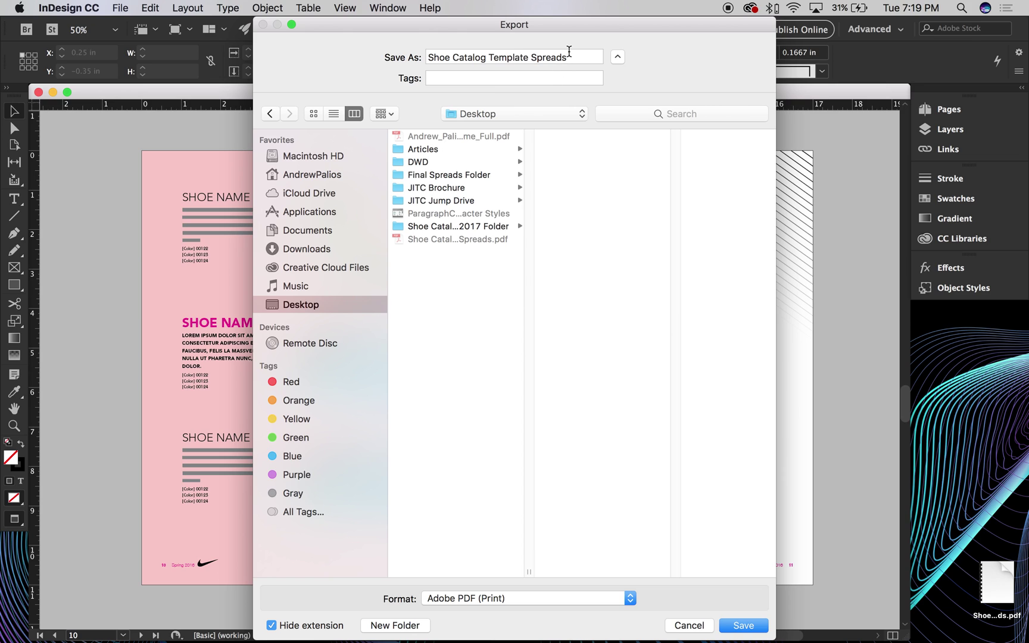
pyautogui.tripleClick(569, 54)
pyautogui.write('Issuu')
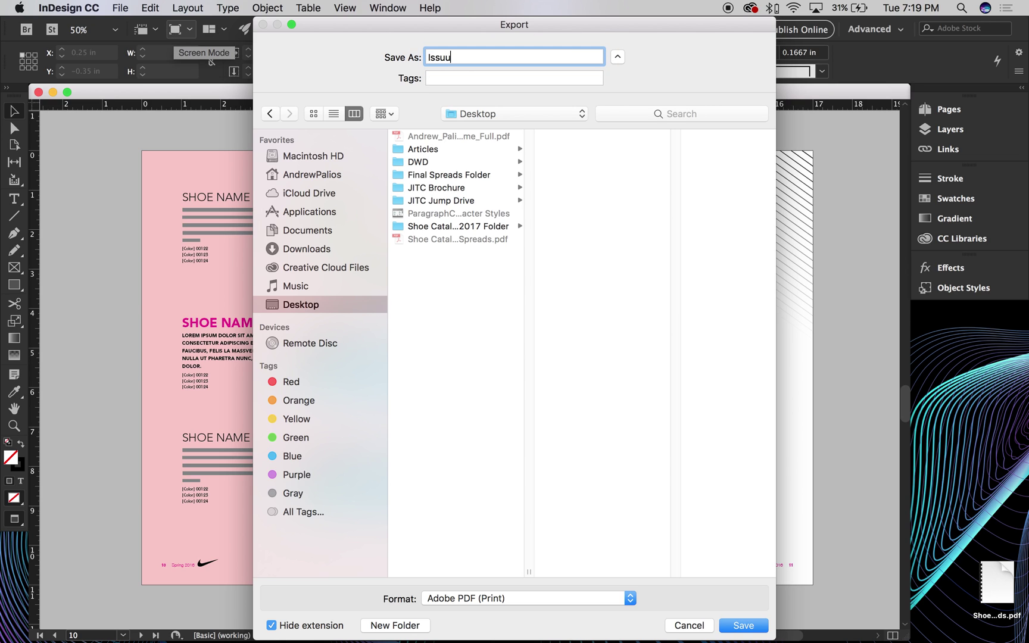
pyautogui.write('Sample')
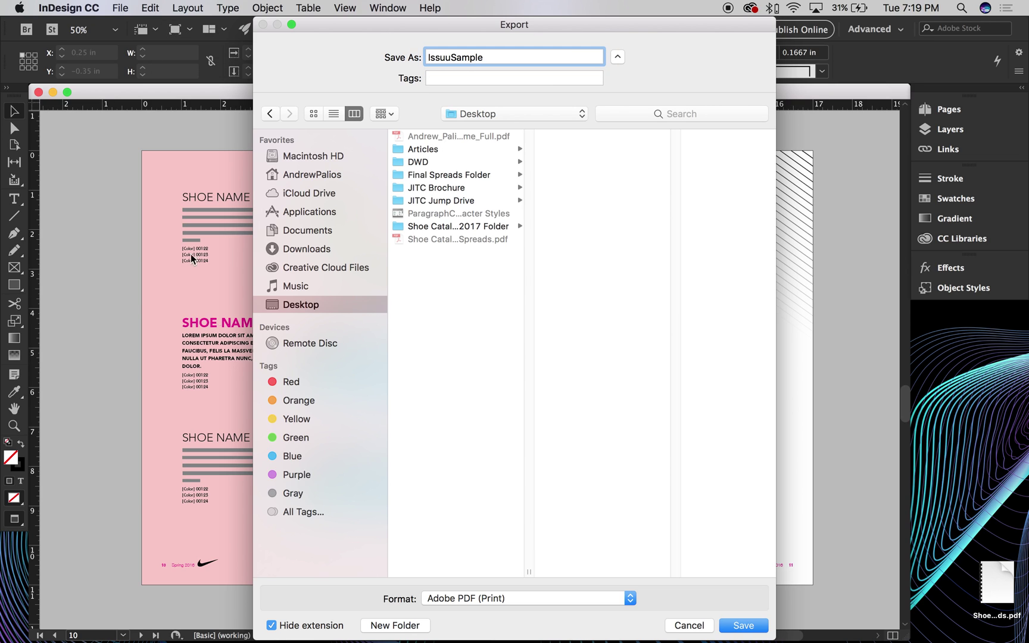
pyautogui.click(515, 600)
pyautogui.click(500, 601)
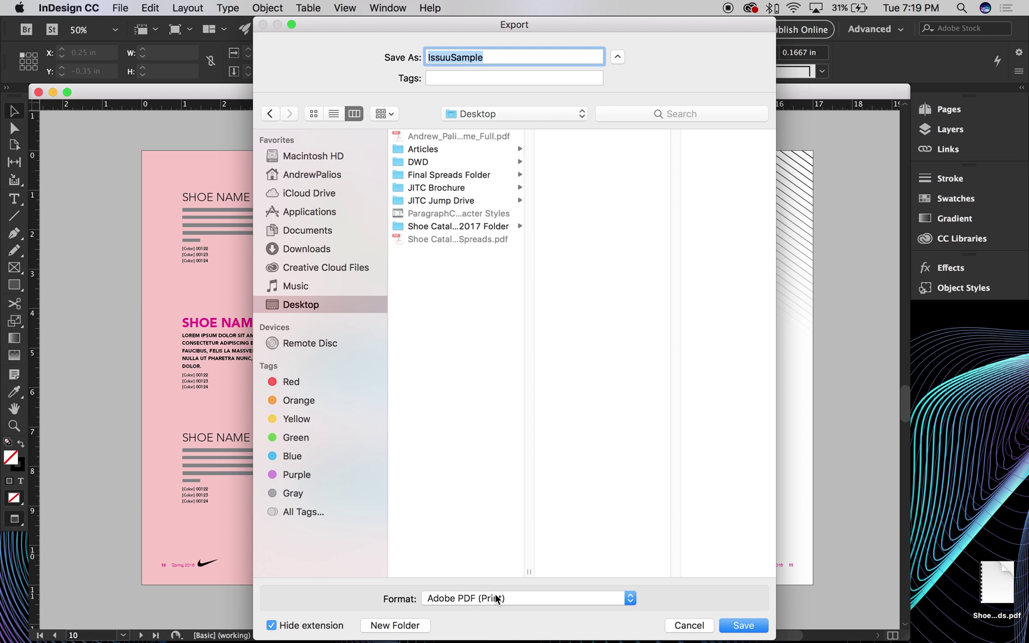
pyautogui.moveTo(466, 28); pyautogui.dragTo(437, 29)
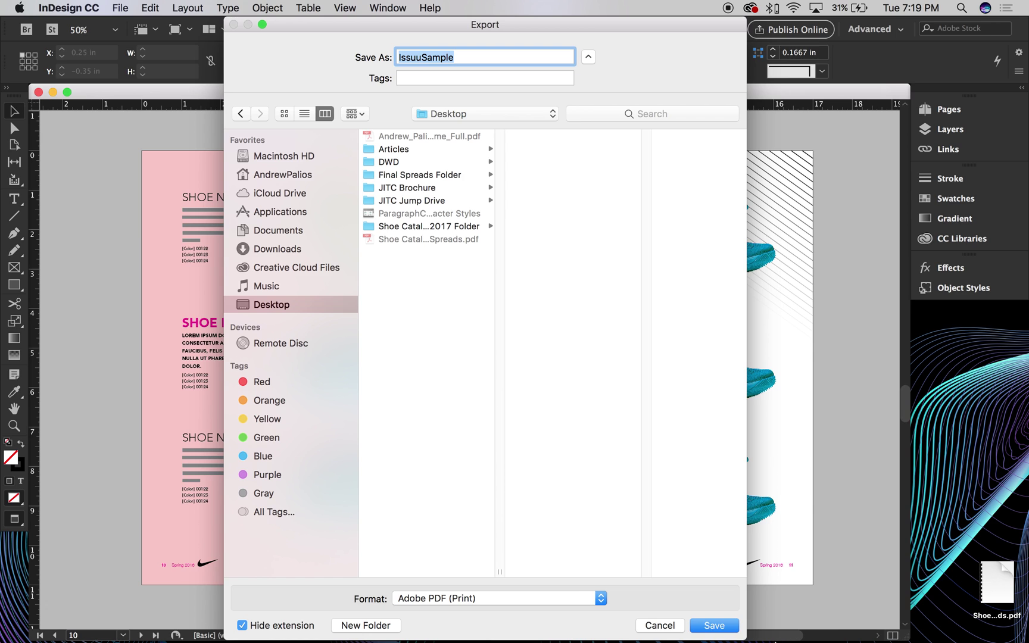
pyautogui.moveTo(747, 637); pyautogui.dragTo(742, 400)
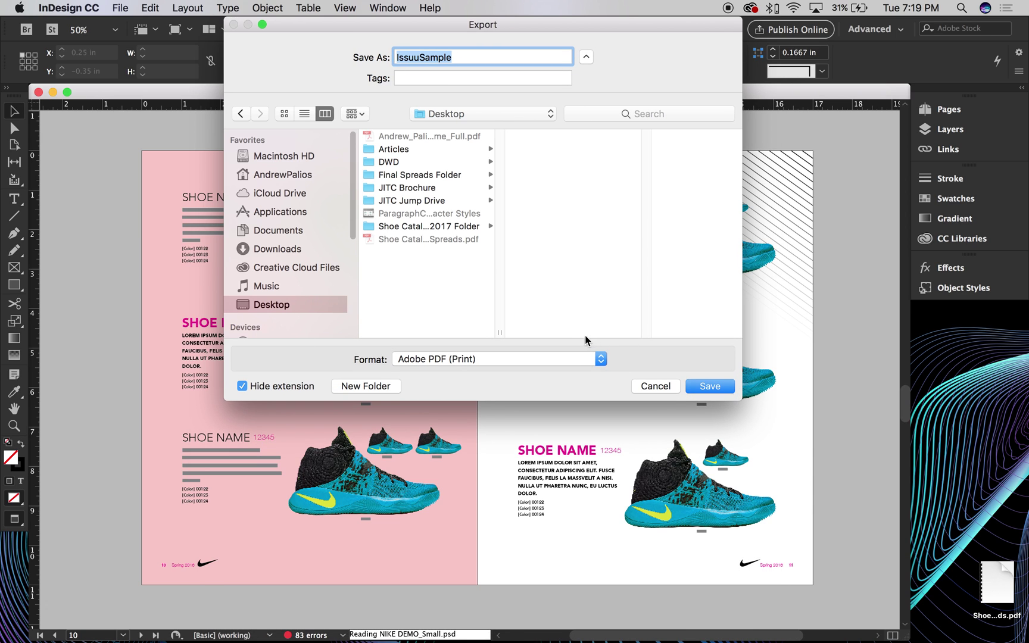
pyautogui.click(710, 386)
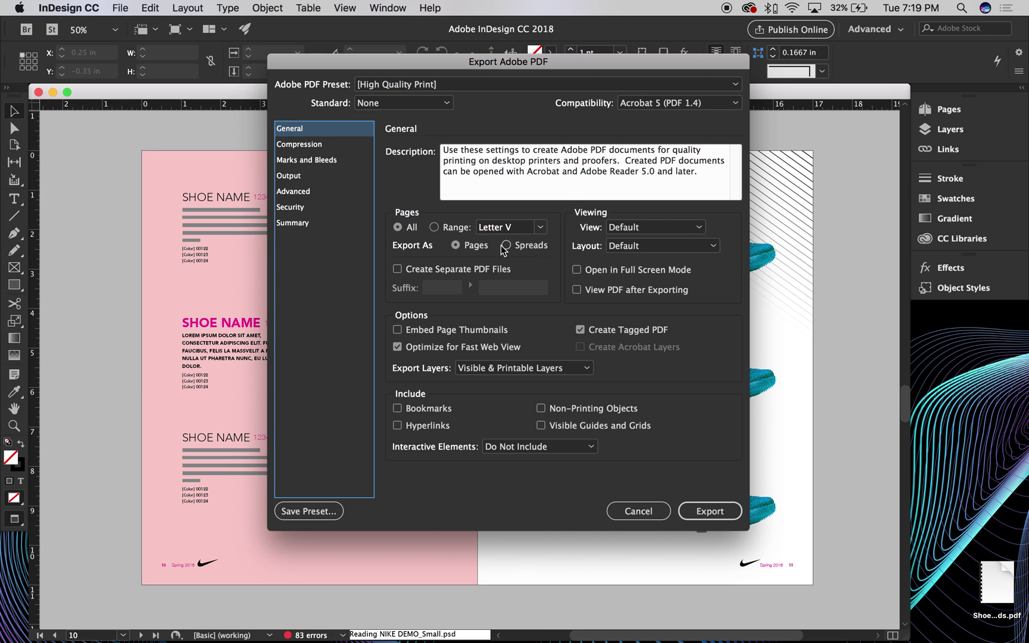
# Review the High Quality Print Compression and Marks and Bleeds settings, then export the PDF
pyautogui.click(291, 149)
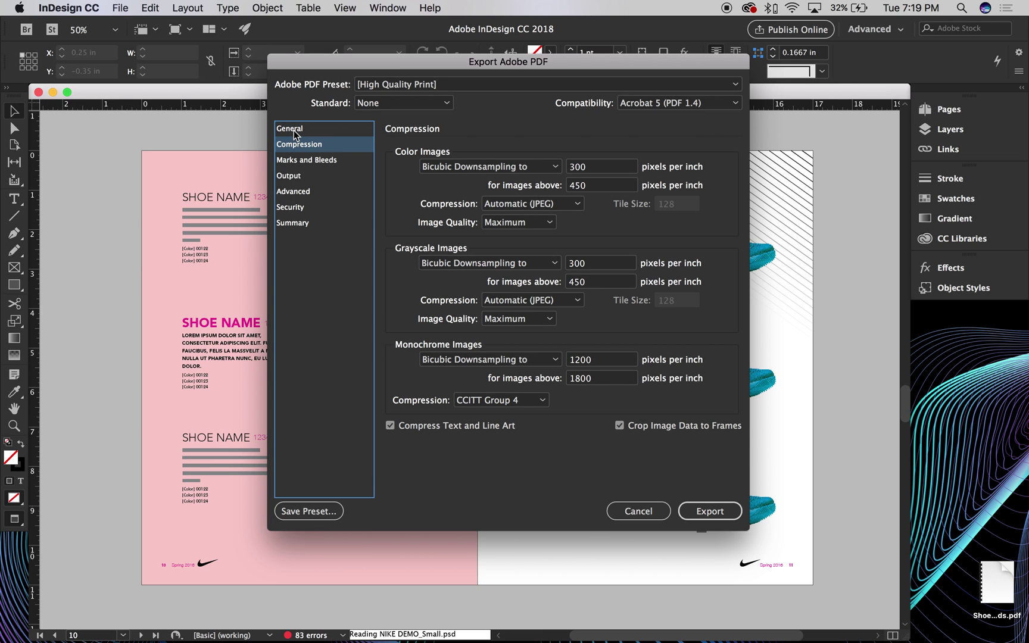
pyautogui.click(301, 162)
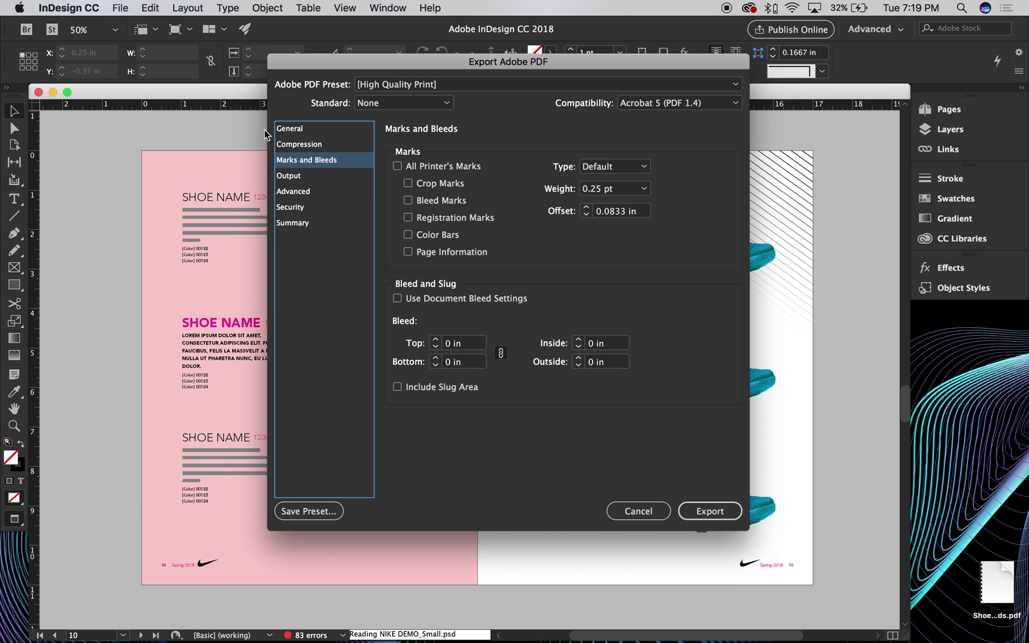
pyautogui.click(295, 129)
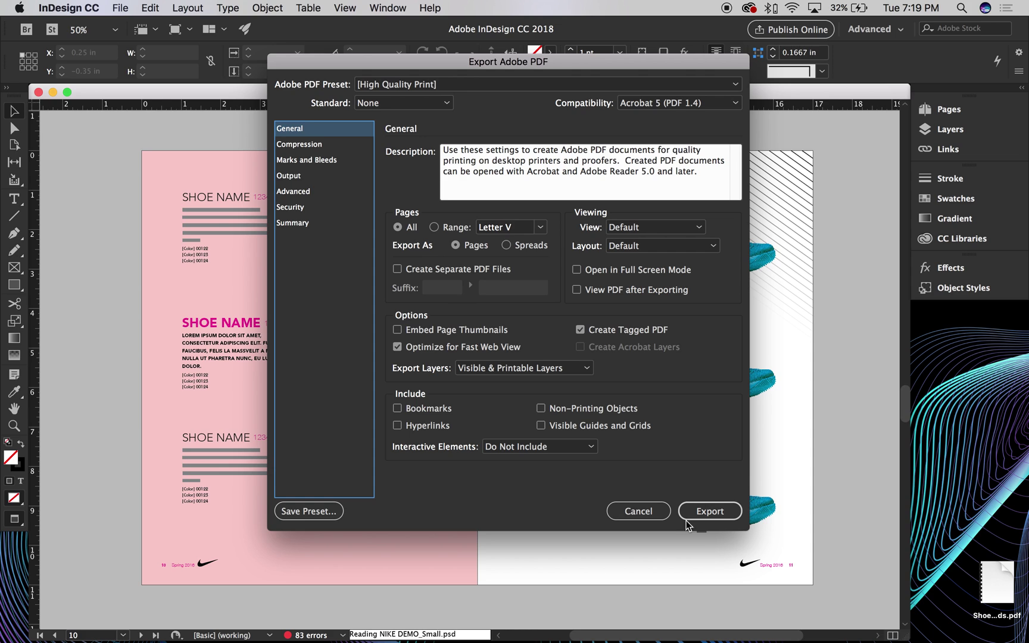
pyautogui.click(731, 512)
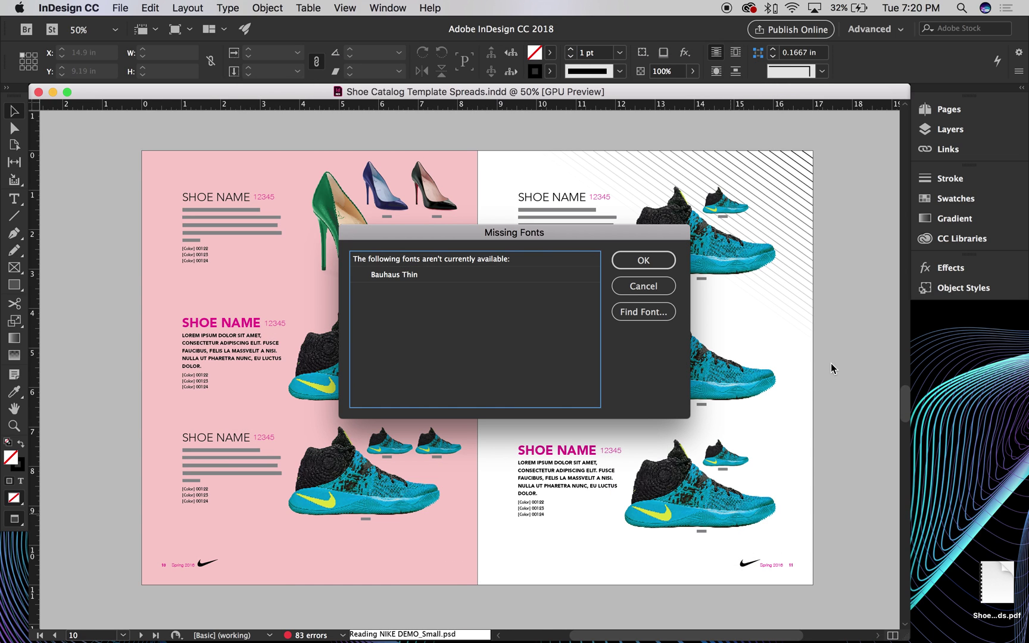
# Continue the export past the missing Bauhaus Thin font, then close the catalog and minimise InDesign
pyautogui.click(644, 262)
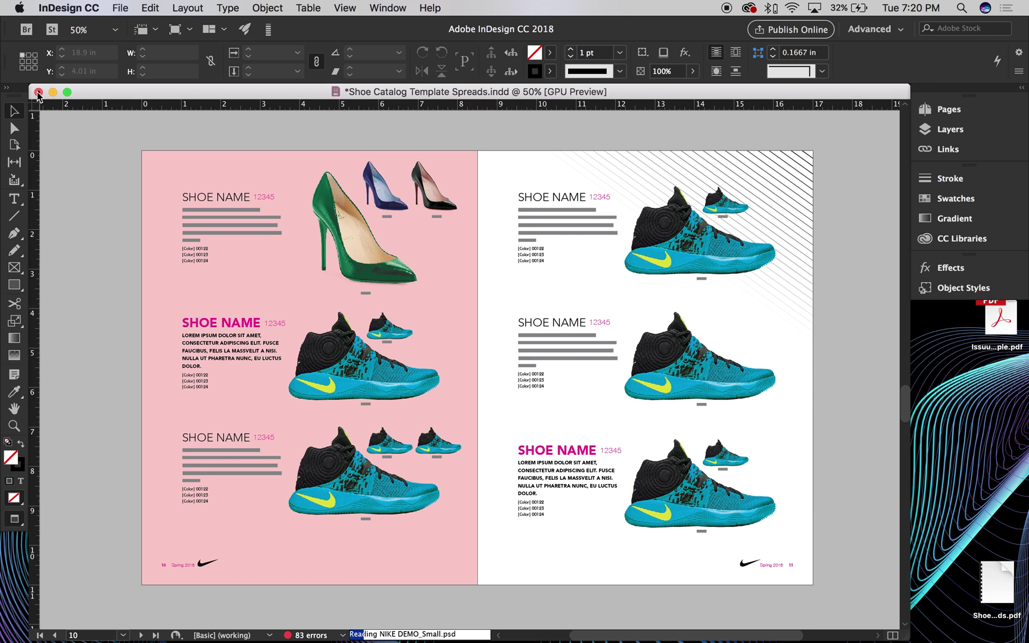
pyautogui.click(37, 92)
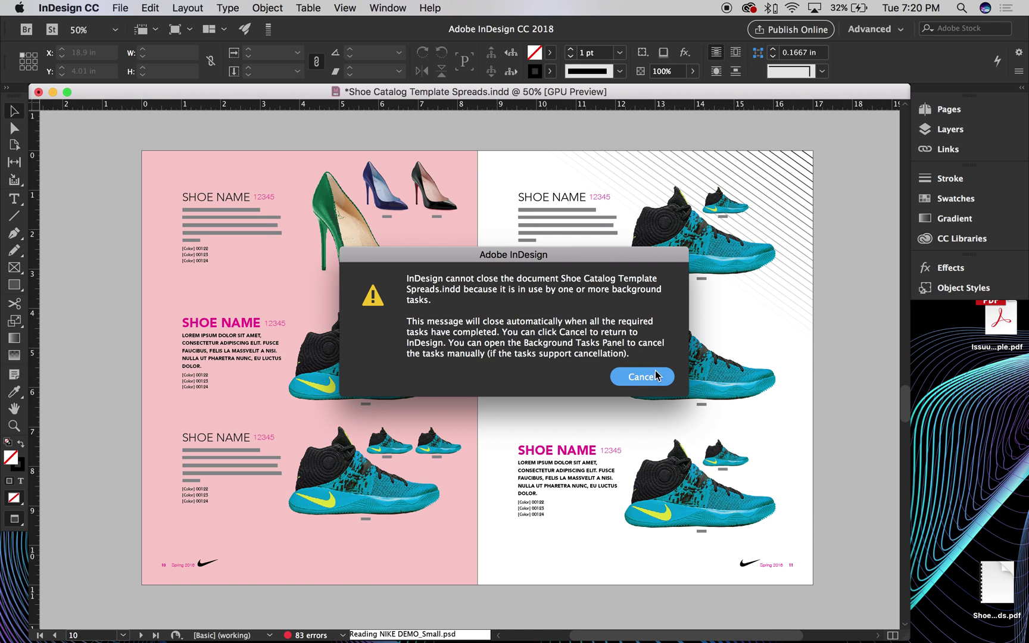
pyautogui.click(642, 377)
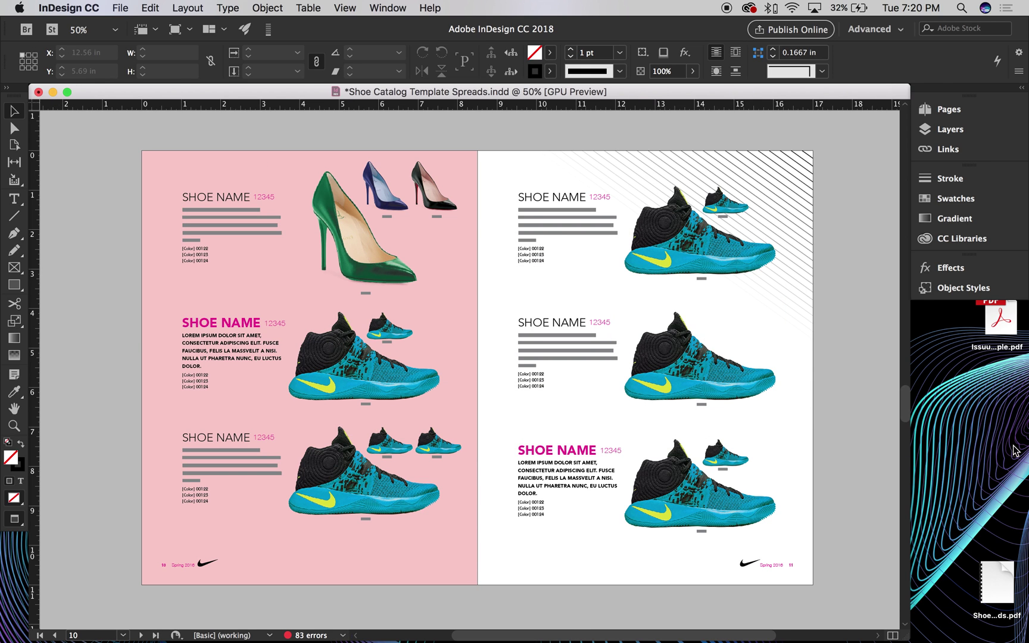
pyautogui.click(53, 92)
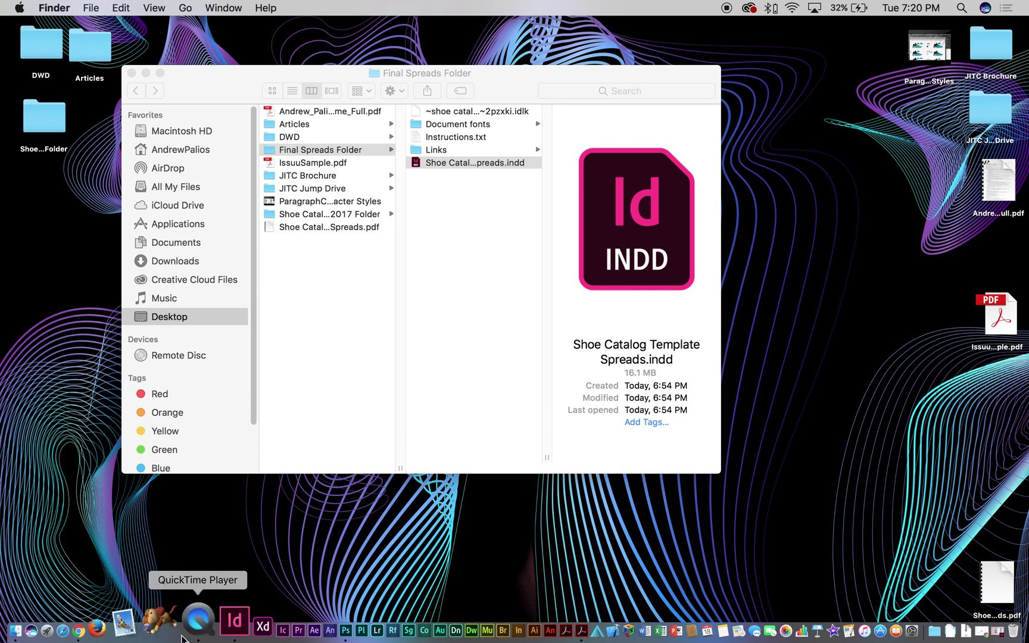
# Bring the Issuu draft forward and open Shoe Catalog Template Spreads.pdf from the desktop in Acrobat
pyautogui.click(123, 620)
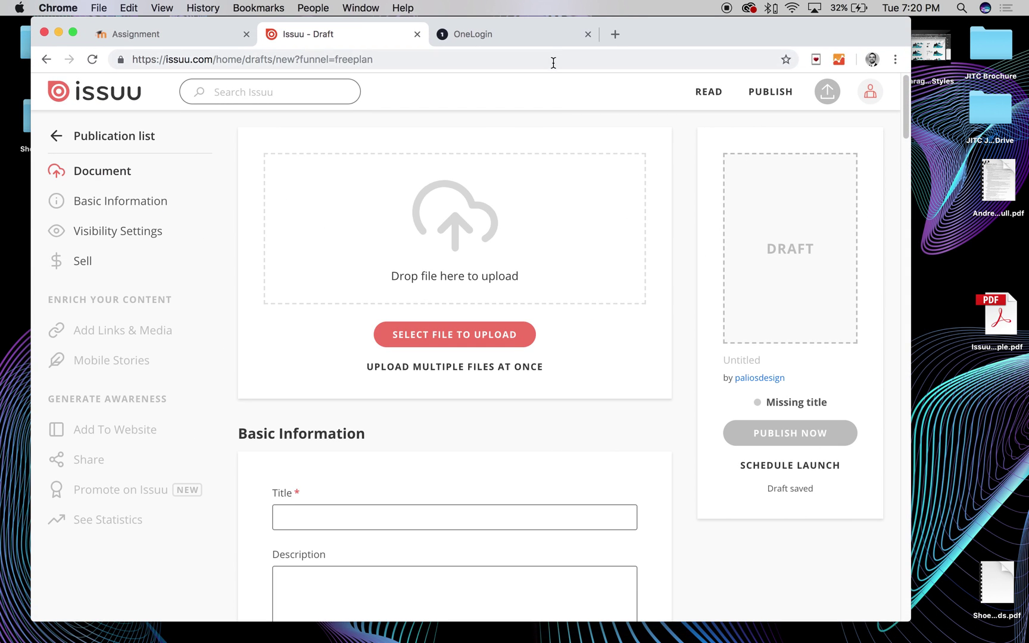
pyautogui.moveTo(991, 608); pyautogui.dragTo(963, 424)
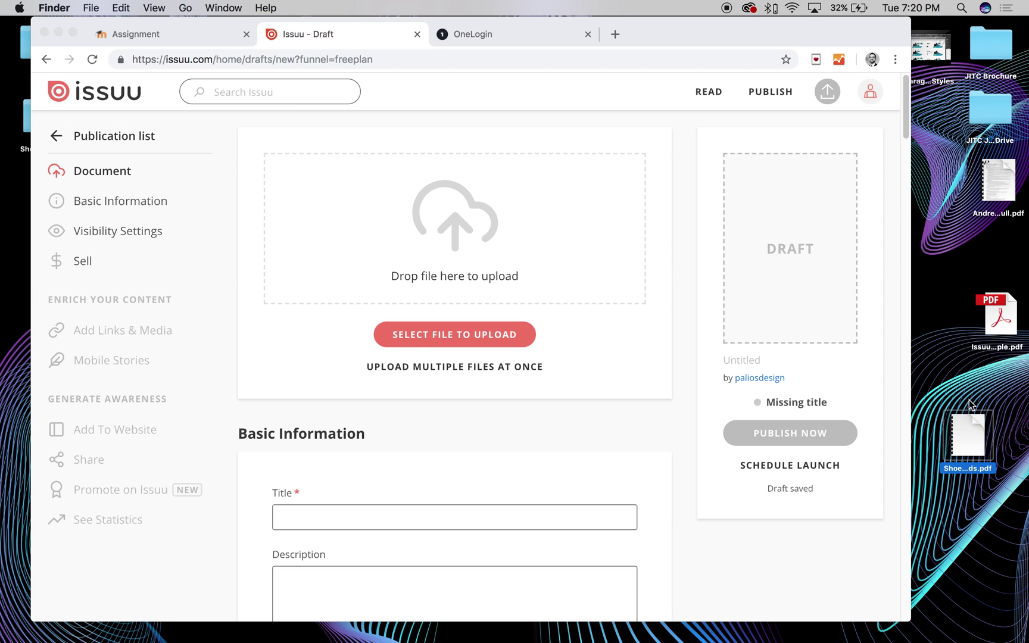
pyautogui.doubleClick(963, 428)
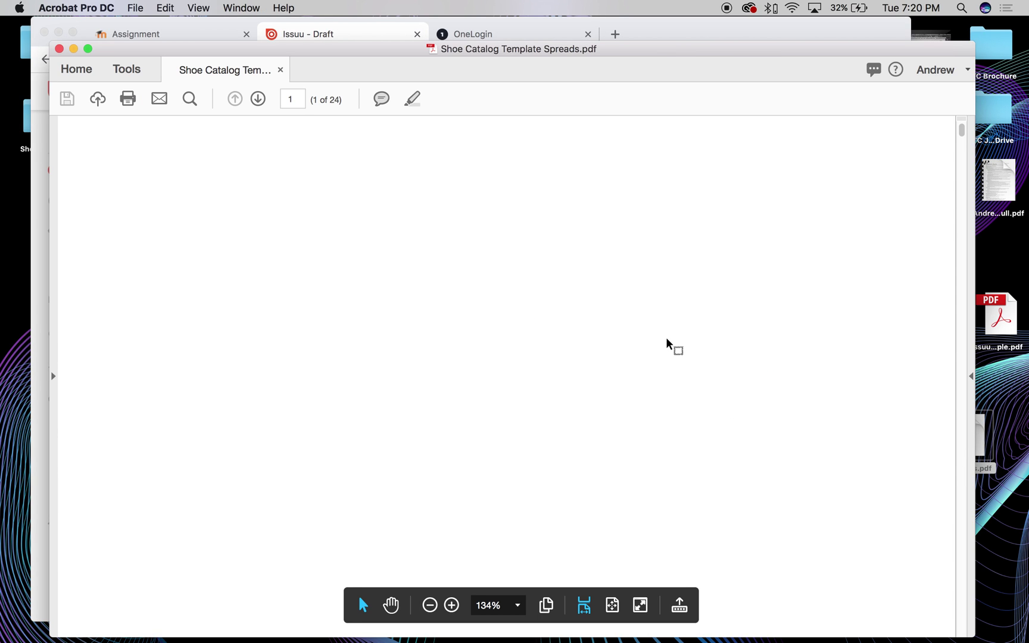
# Zoom out to 25% and select the four blank opening pages in the page thumbnails
pyautogui.press('super+0')
pyautogui.press('super+minus')
pyautogui.press('super+minus')
pyautogui.press('super+minus')
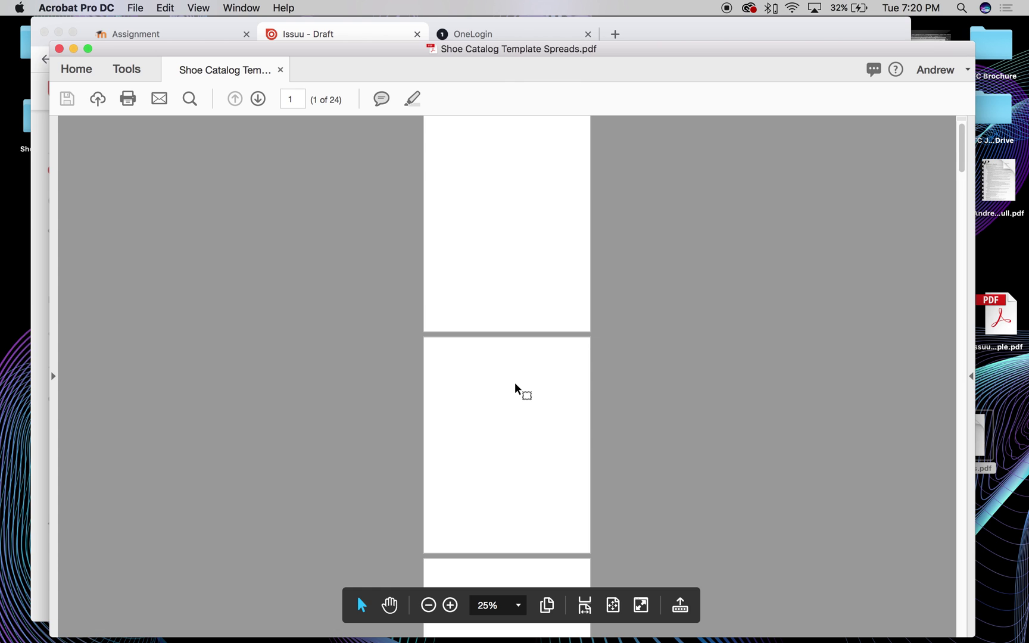
pyautogui.scroll(-20, 516, 387)
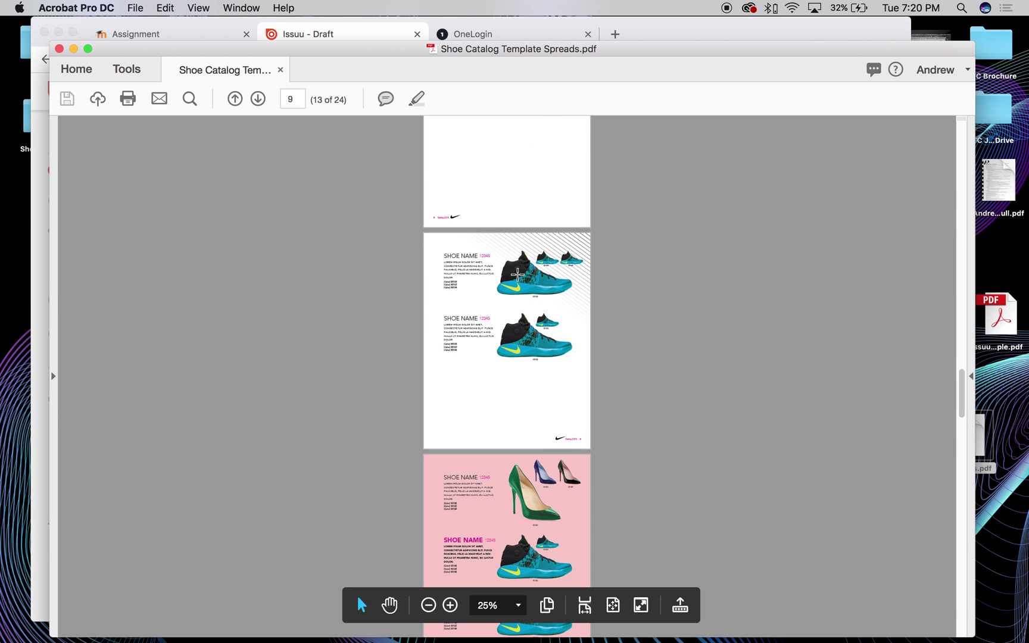
pyautogui.scroll(20, 517, 273)
pyautogui.click(53, 202)
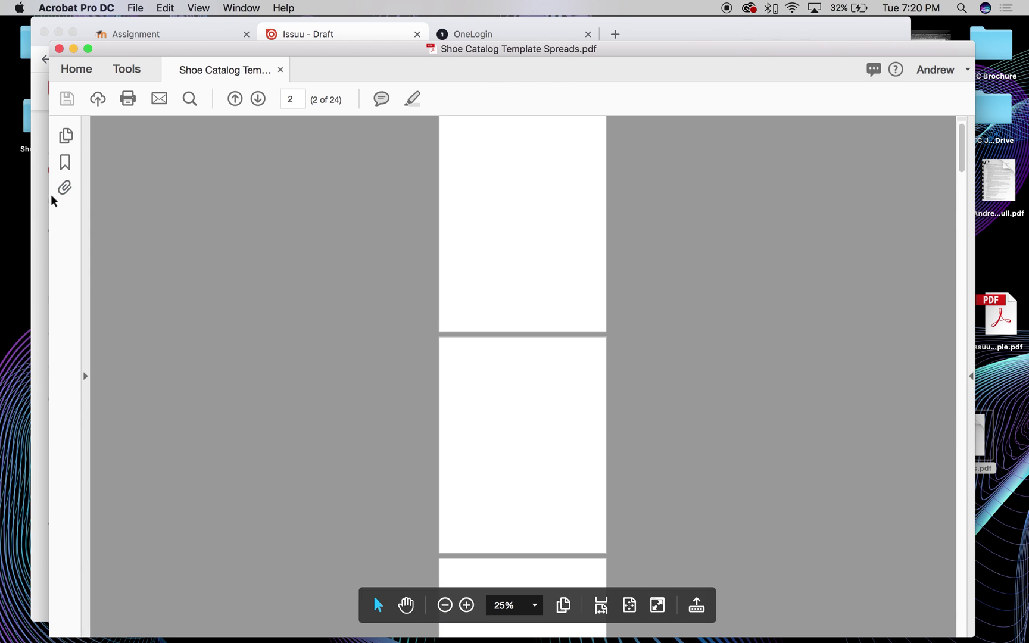
pyautogui.click(73, 131)
pyautogui.click(156, 229)
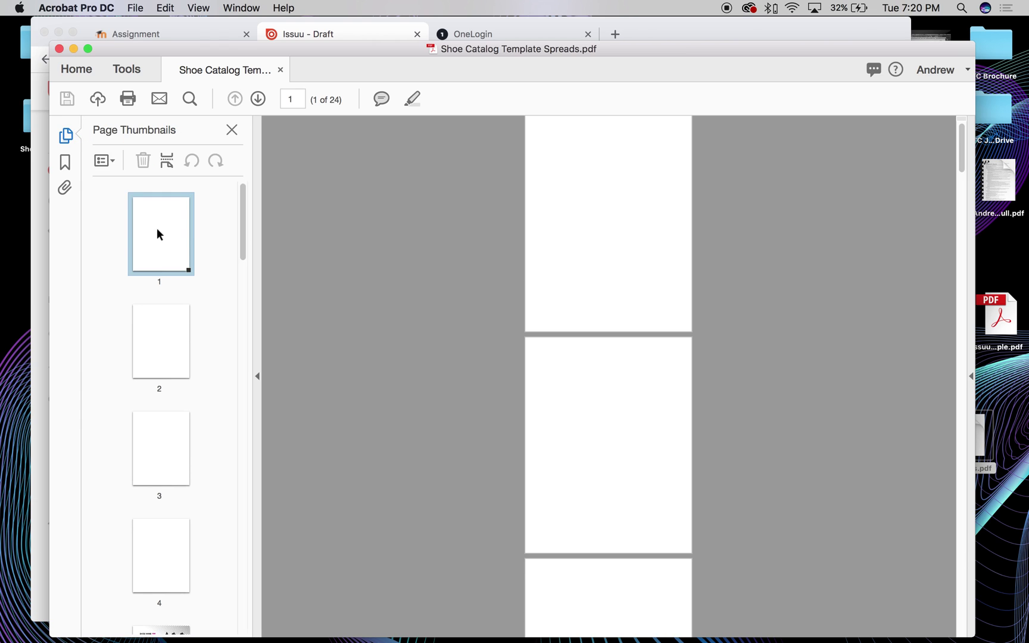
pyautogui.moveTo(240, 212); pyautogui.dragTo(244, 247)
pyautogui.keyDown('shift'); pyautogui.click(175, 383); pyautogui.keyUp('shift')
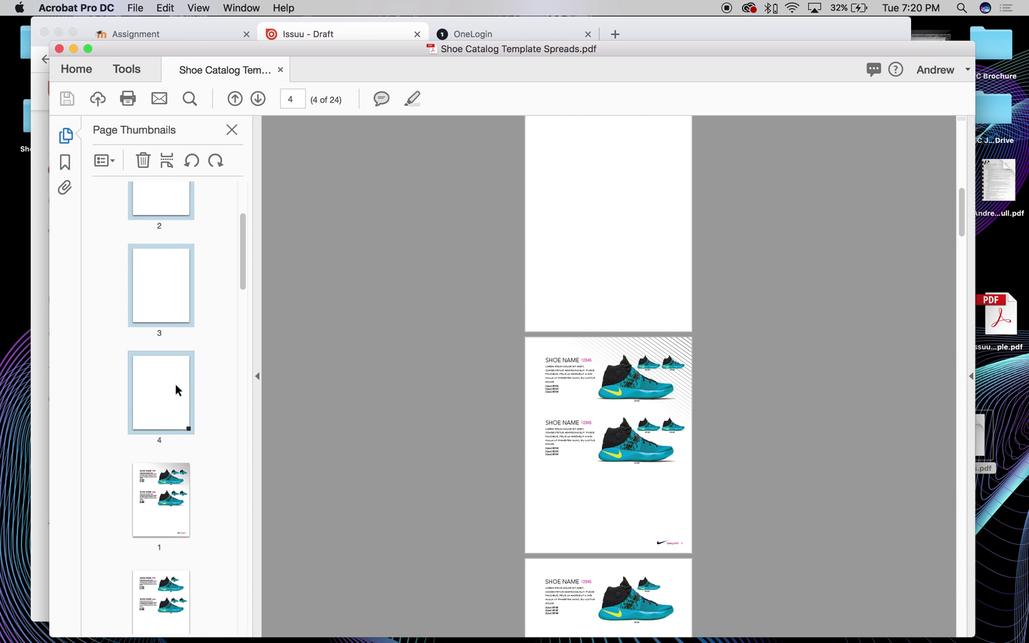
# Delete pages 1–4, leaving a 20-page catalog, and close the PDF
pyautogui.rightClick(175, 384)
pyautogui.click(204, 429)
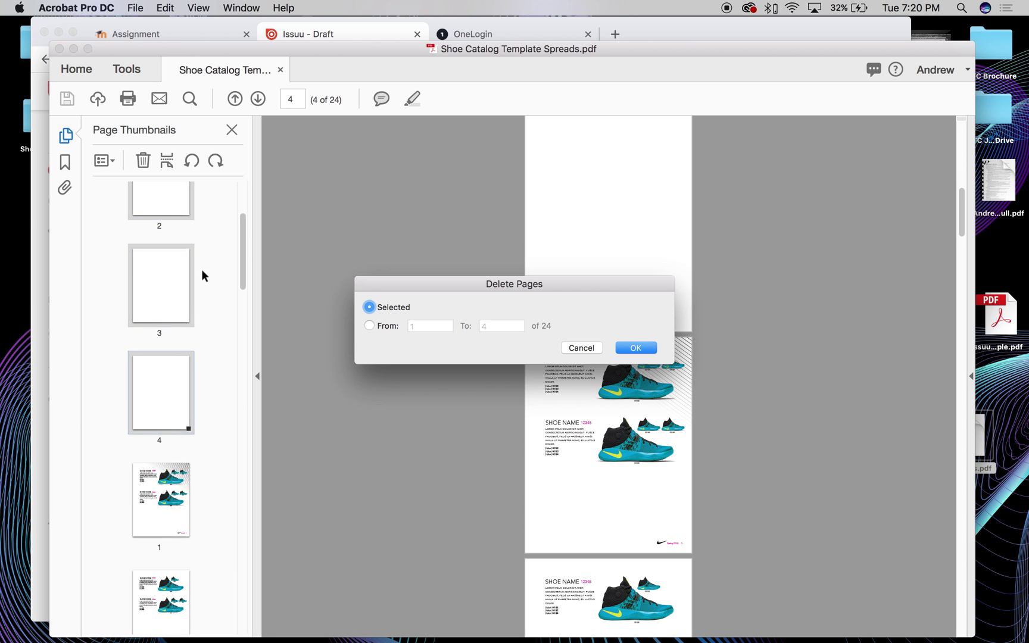
pyautogui.click(623, 347)
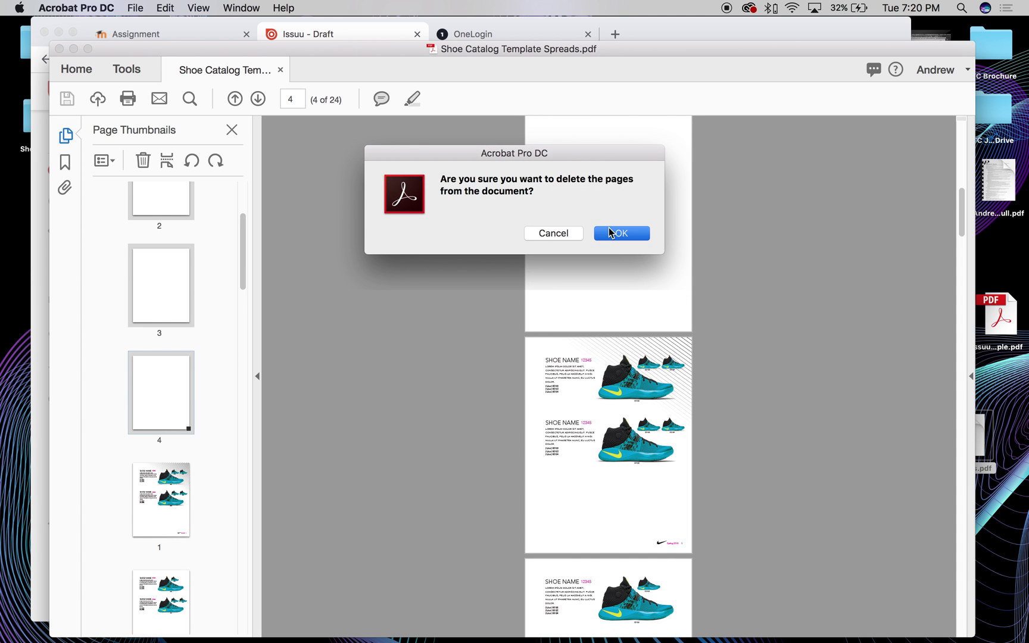
pyautogui.click(619, 232)
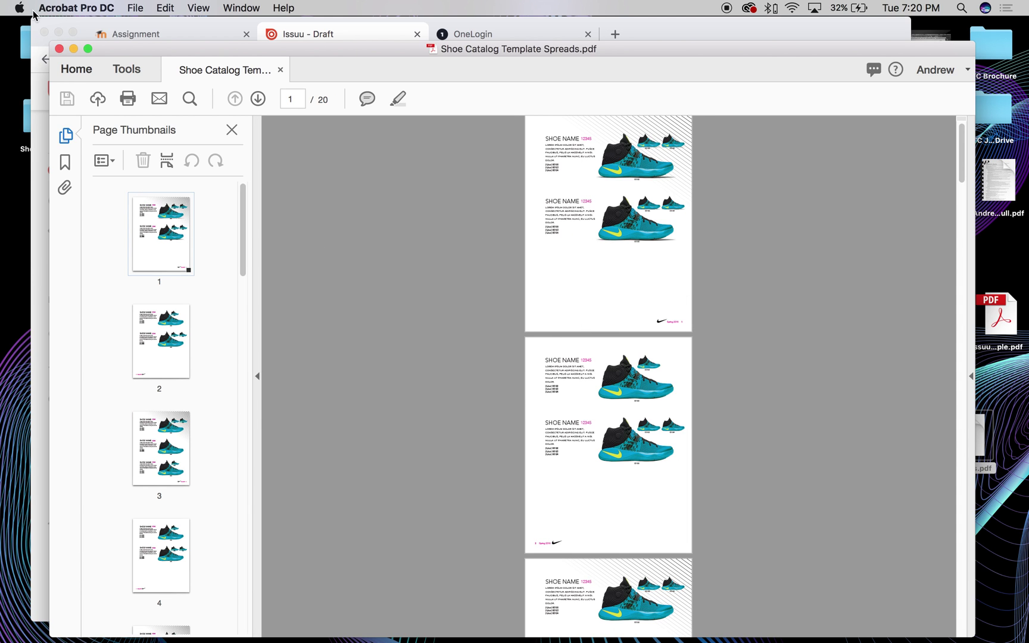
pyautogui.click(58, 49)
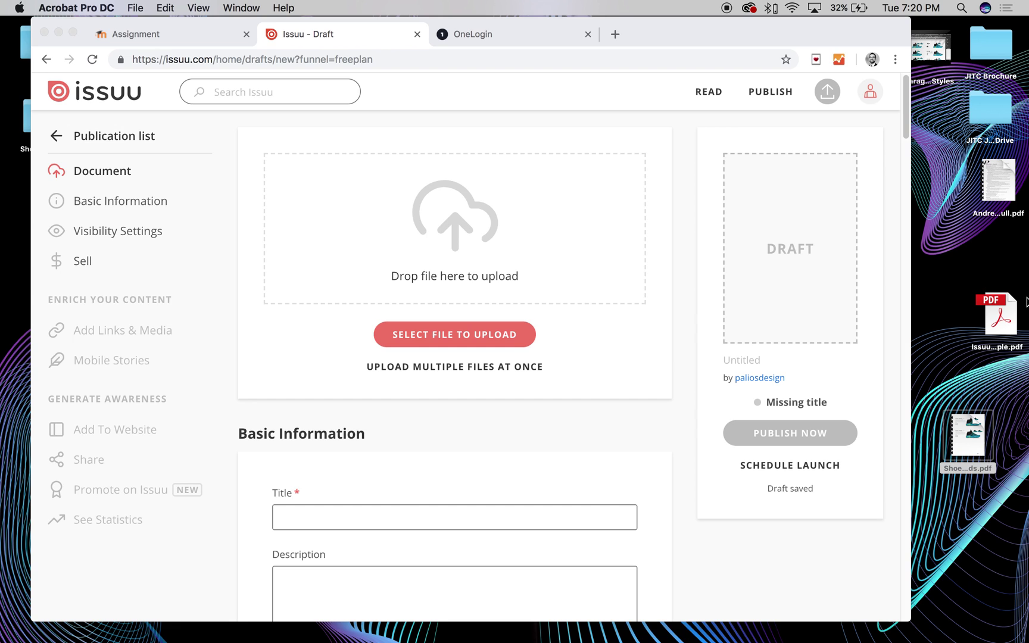
# Upload the shoe catalog PDF into the new draft's upload zone
pyautogui.moveTo(968, 433); pyautogui.dragTo(435, 214)
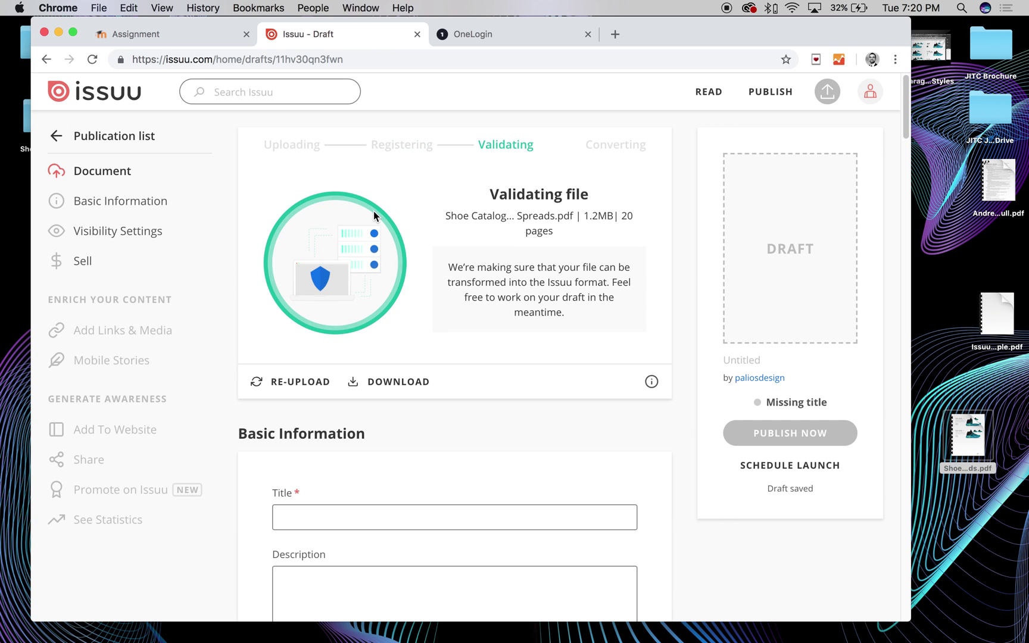
pyautogui.scroll(-1, 608, 139)
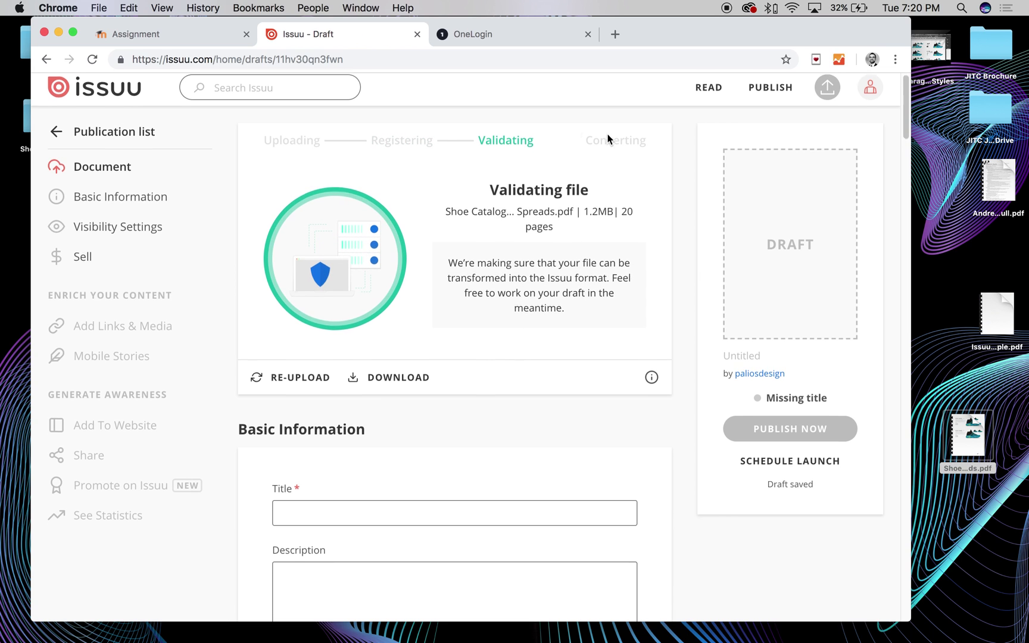
pyautogui.scroll(-1, 608, 138)
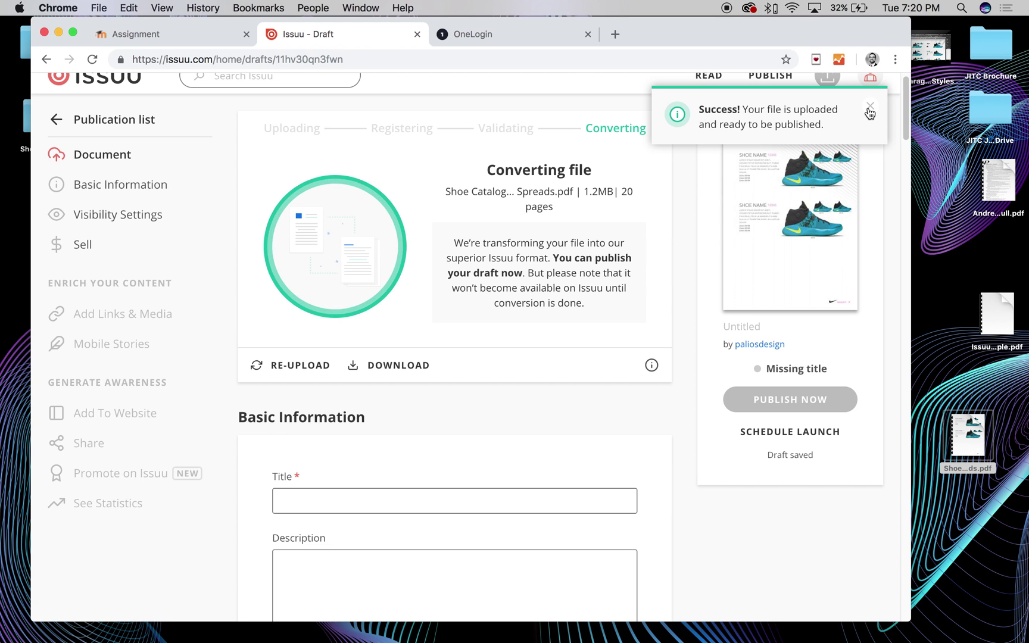
# Try publishing, then return to the draft's Title field since a title is required
pyautogui.click(775, 397)
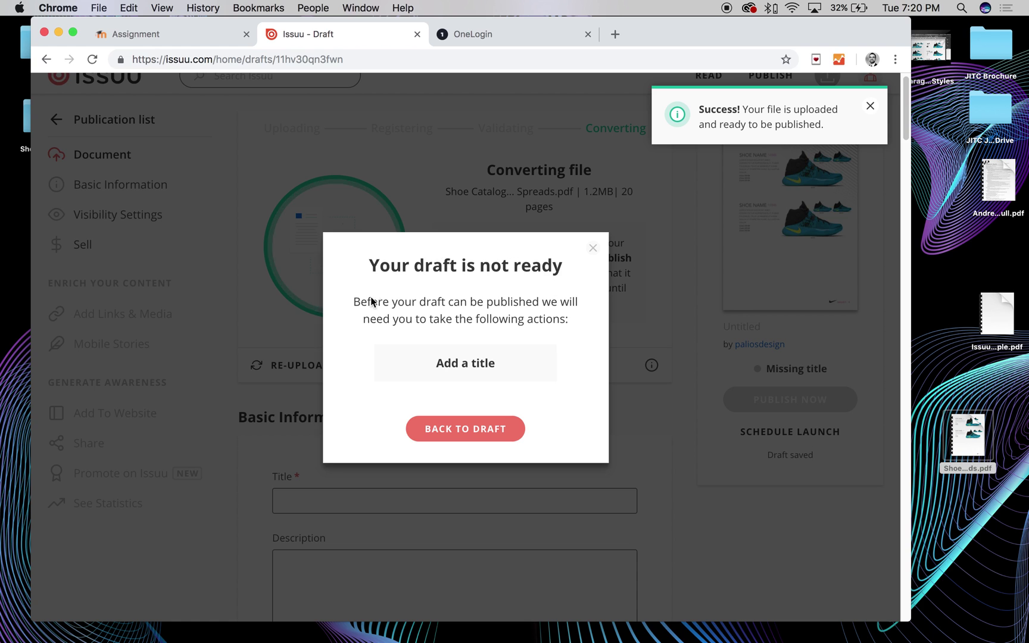
pyautogui.tripleClick(454, 362)
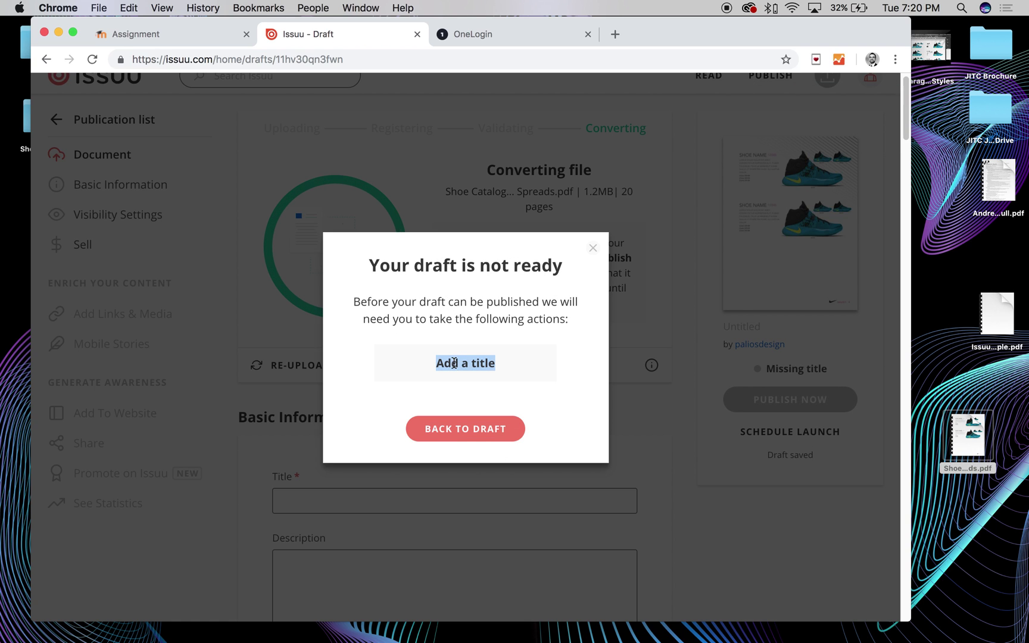
pyautogui.click(470, 432)
pyautogui.click(342, 377)
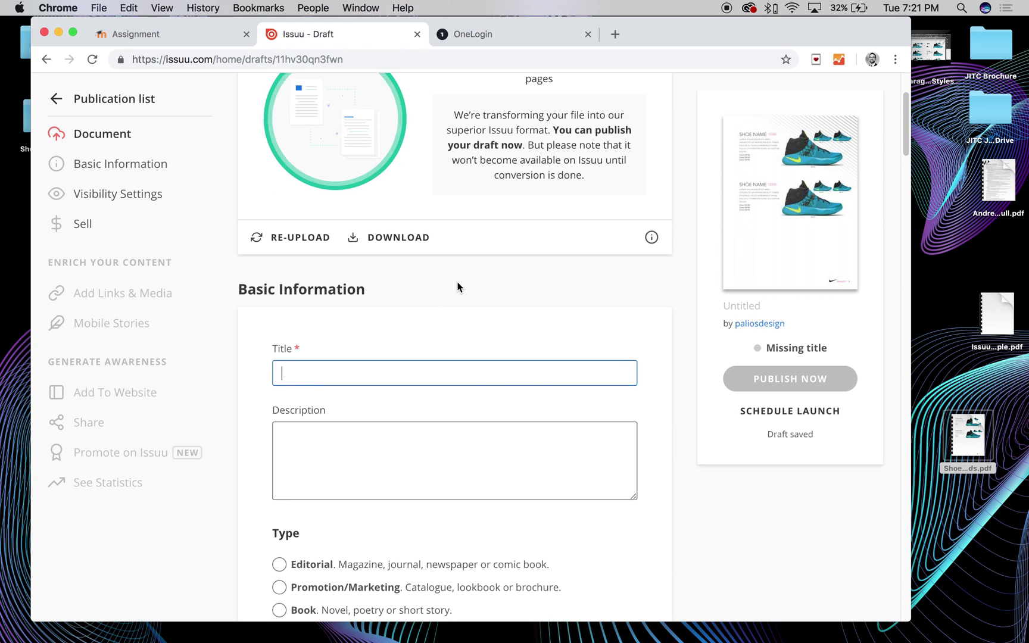
pyautogui.scroll(-3, 457, 285)
# Enter 'Issuu Sample' as the draft's title
pyautogui.write('I')
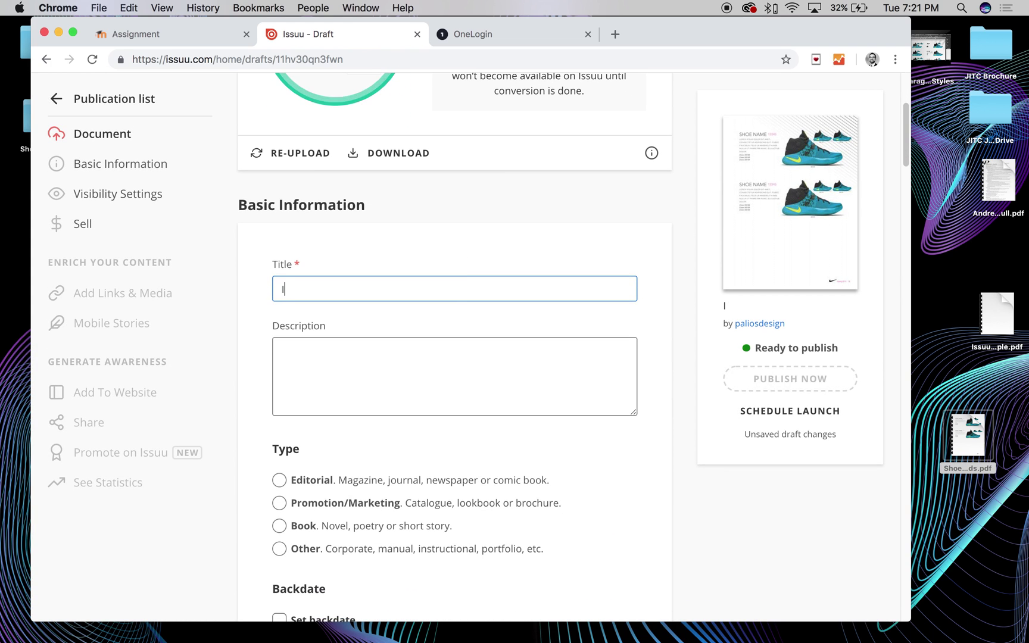
pyautogui.press('BackSpace')
pyautogui.write('Issuu Sample')
# Review the draft settings, publish it, and open Issuu Sample's embed options
pyautogui.scroll(-10, 454, 265)
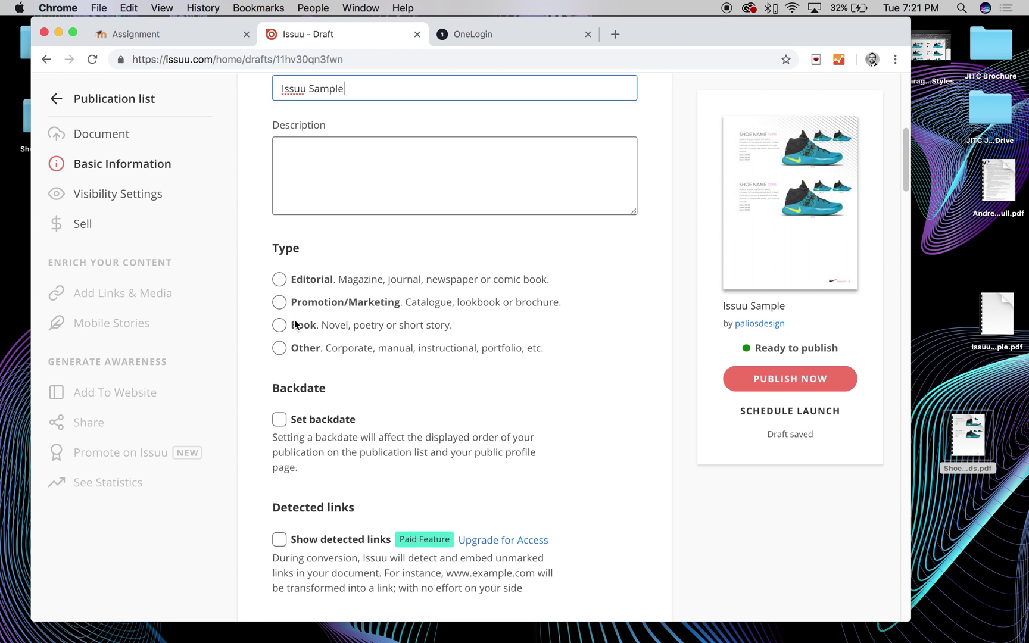
pyautogui.scroll(-13, 379, 390)
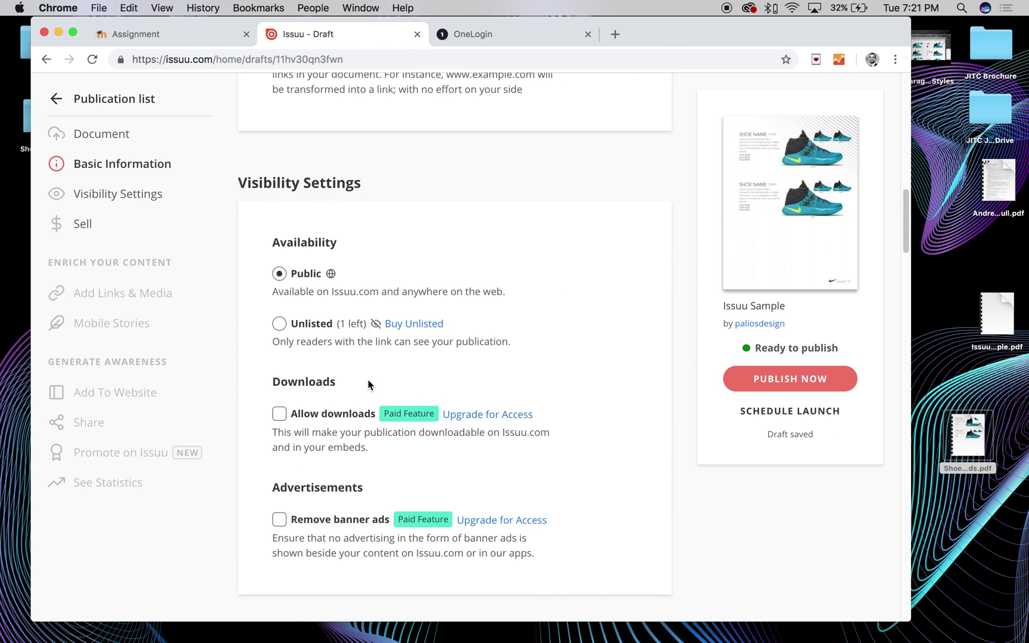
pyautogui.scroll(-6, 369, 365)
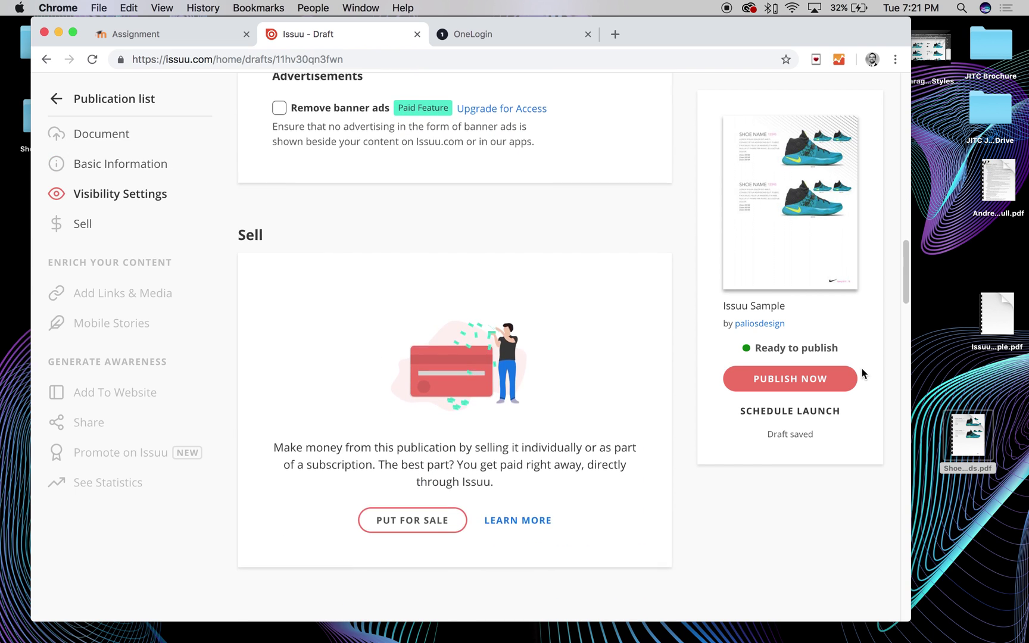
pyautogui.scroll(20, 833, 393)
pyautogui.click(807, 380)
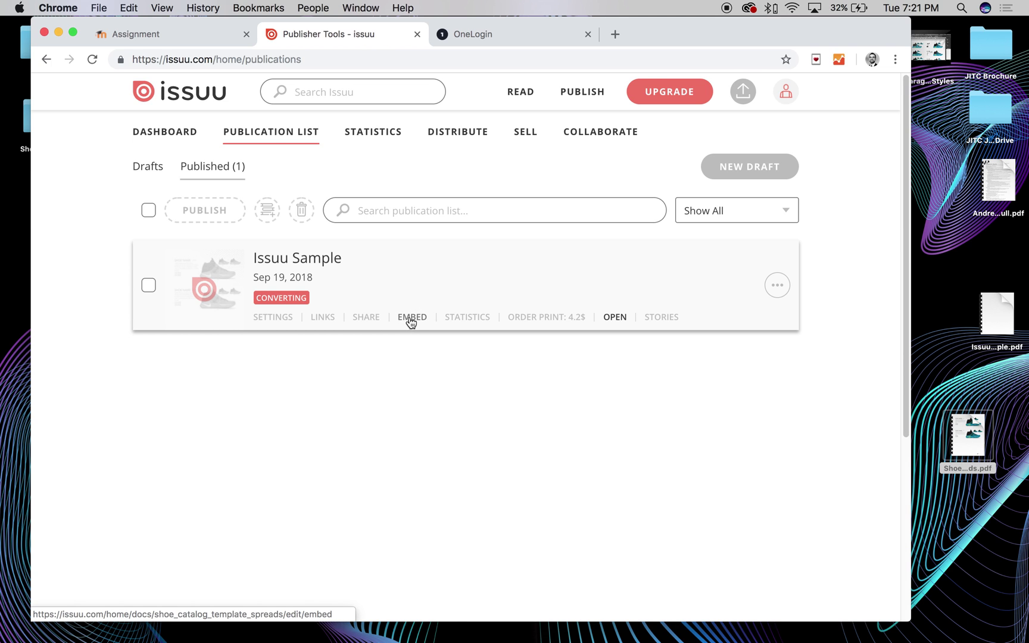
pyautogui.click(411, 319)
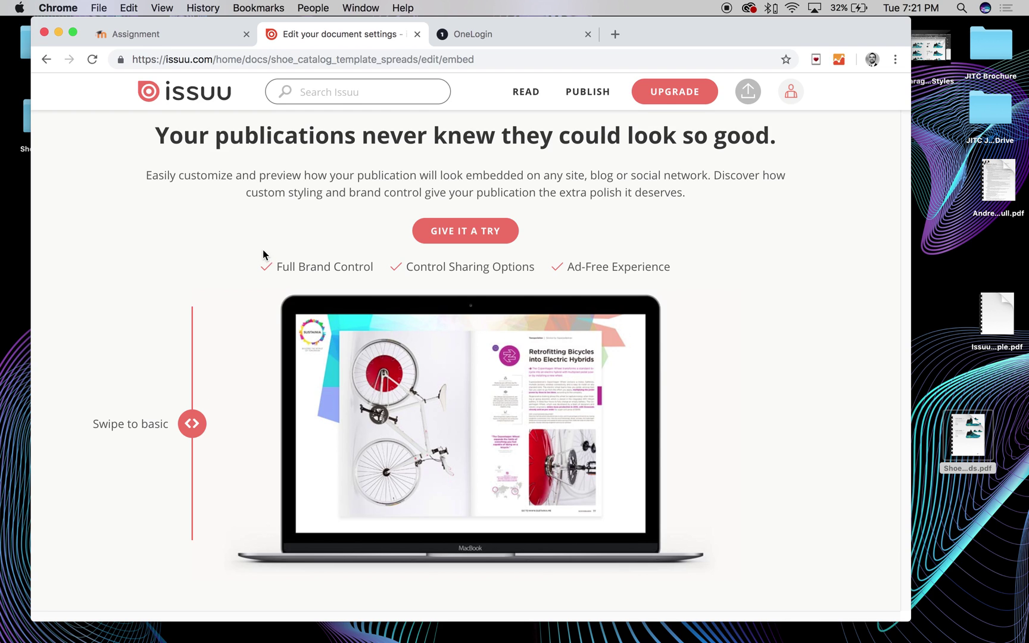
# Preview the basic embed viewer and start customising the embed for a website
pyautogui.moveTo(188, 437); pyautogui.dragTo(703, 429)
pyautogui.click(495, 221)
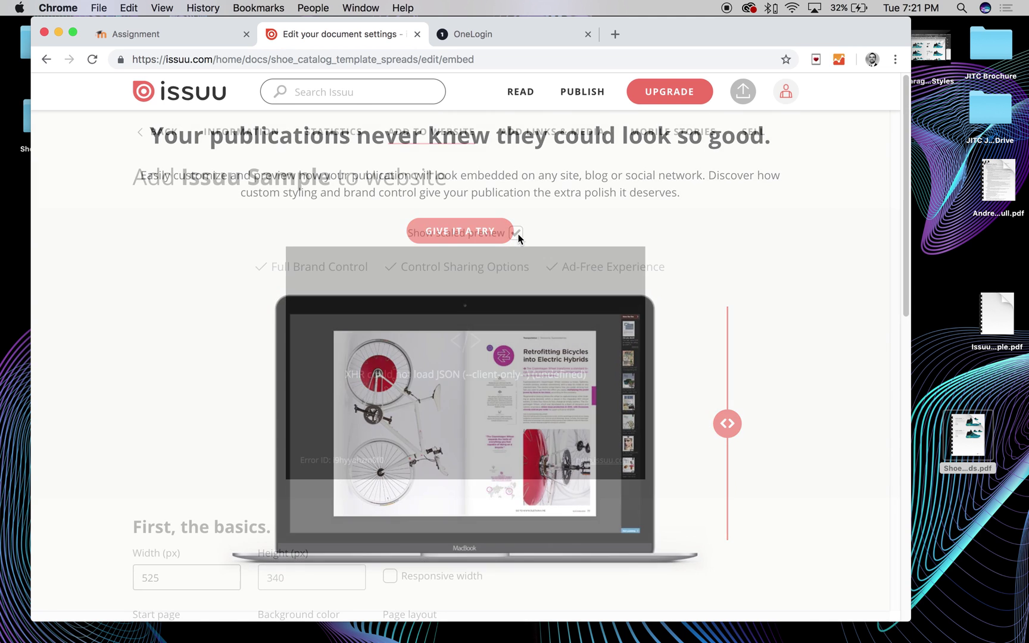
pyautogui.scroll(-3, 488, 262)
pyautogui.scroll(-2, 191, 323)
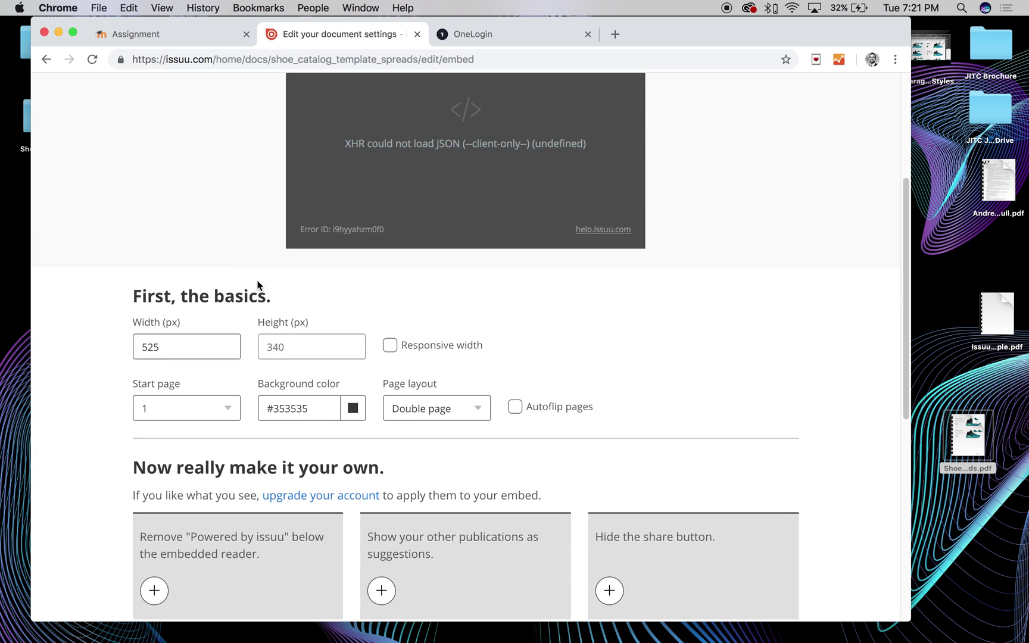
pyautogui.scroll(1, 486, 175)
pyautogui.scroll(3, 443, 158)
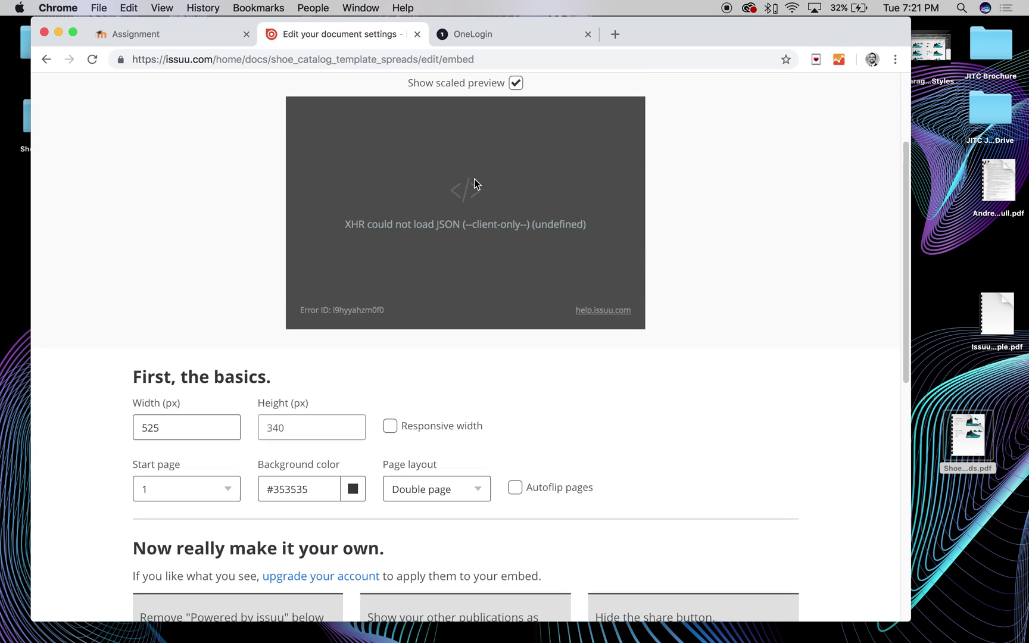
pyautogui.scroll(-4, 415, 258)
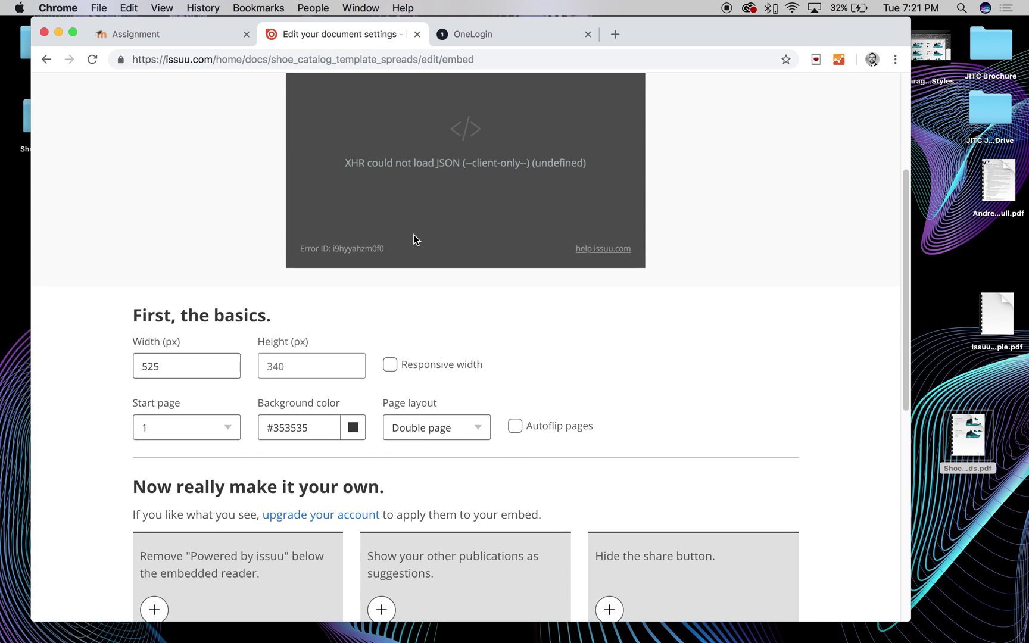
pyautogui.scroll(4, 417, 119)
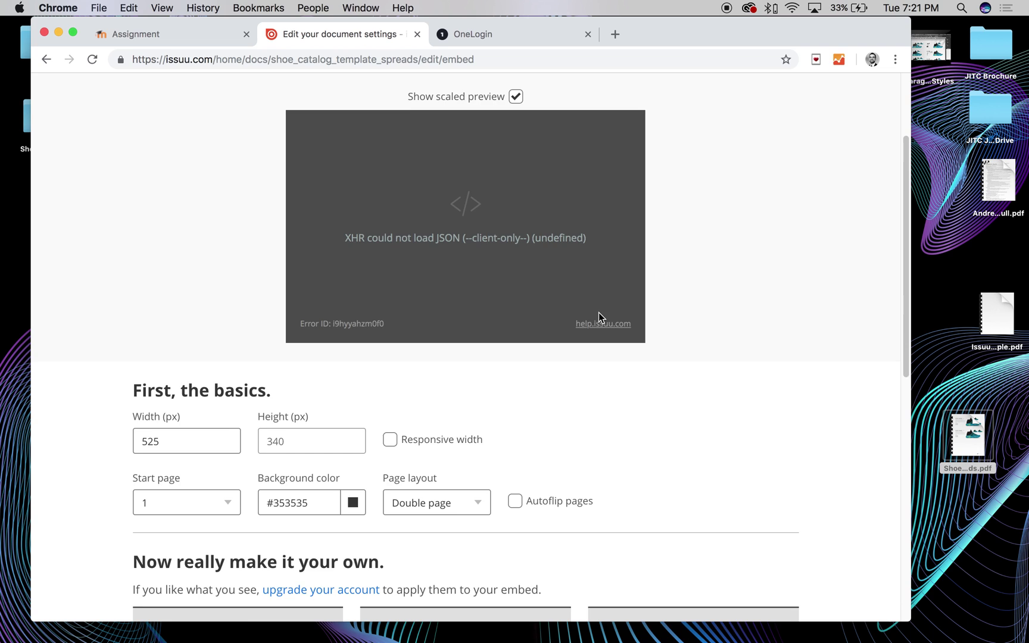
pyautogui.scroll(-3, 598, 312)
pyautogui.scroll(-3, 182, 343)
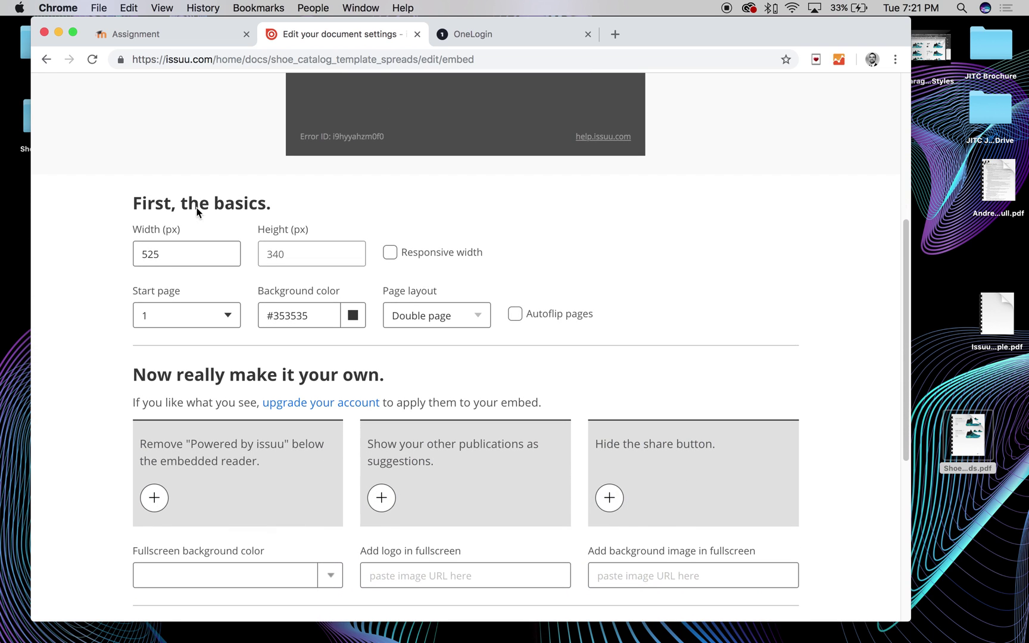
# Review the 525 px width and responsive width, then save to generate the embed code
pyautogui.moveTo(173, 255); pyautogui.dragTo(149, 255)
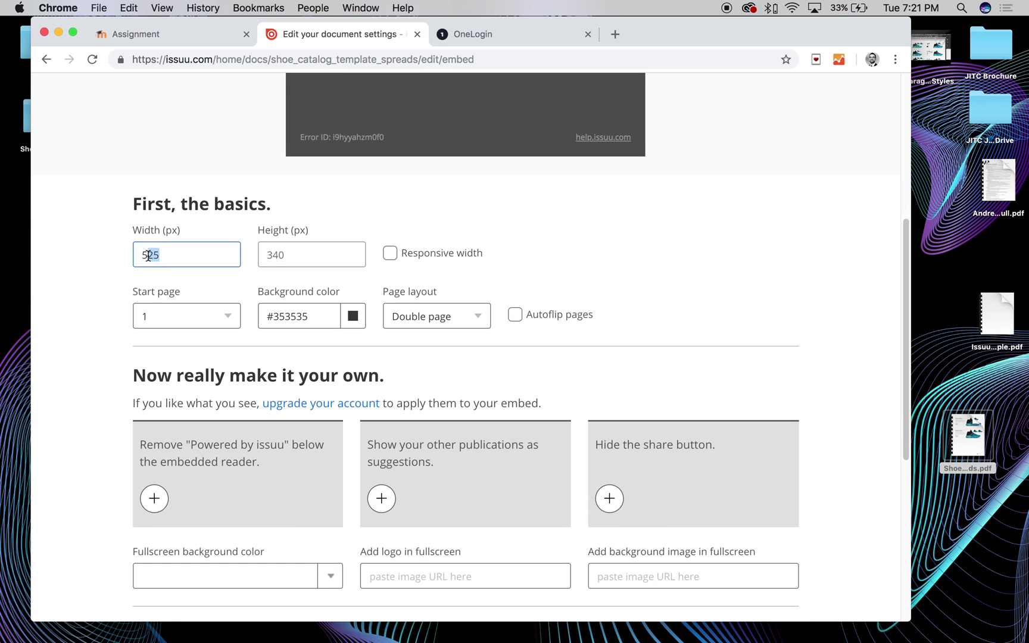
pyautogui.click(431, 254)
pyautogui.scroll(-1, 411, 250)
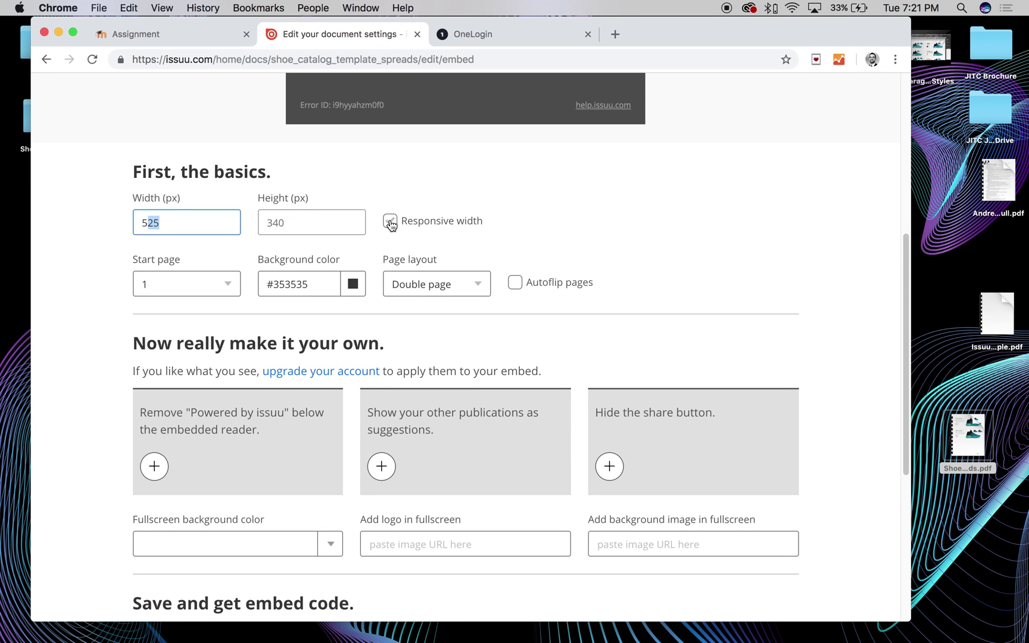
pyautogui.scroll(-2, 393, 223)
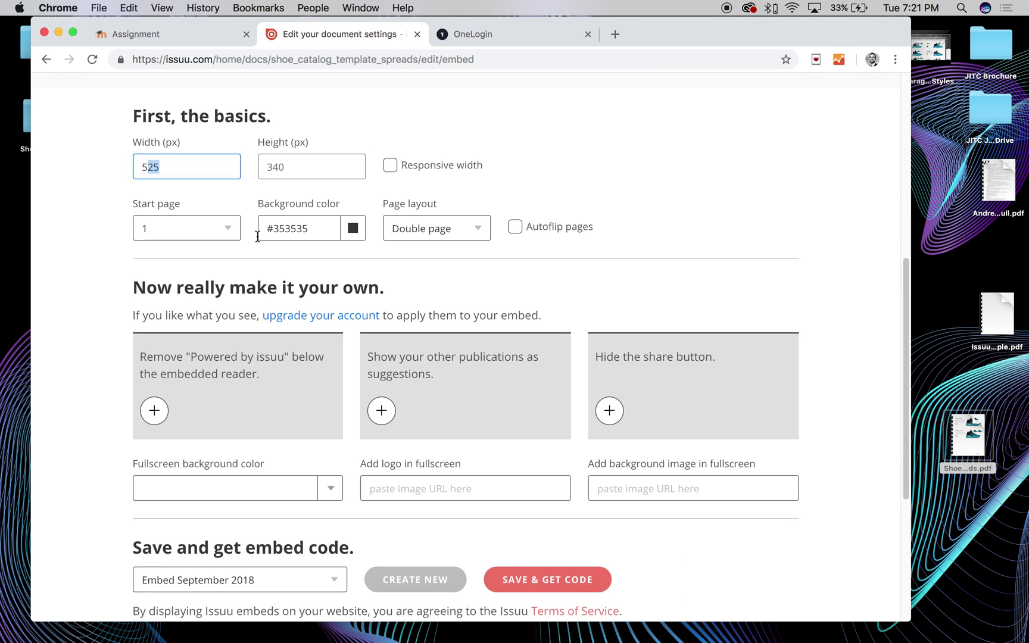
pyautogui.scroll(-1, 369, 229)
pyautogui.scroll(1, 372, 238)
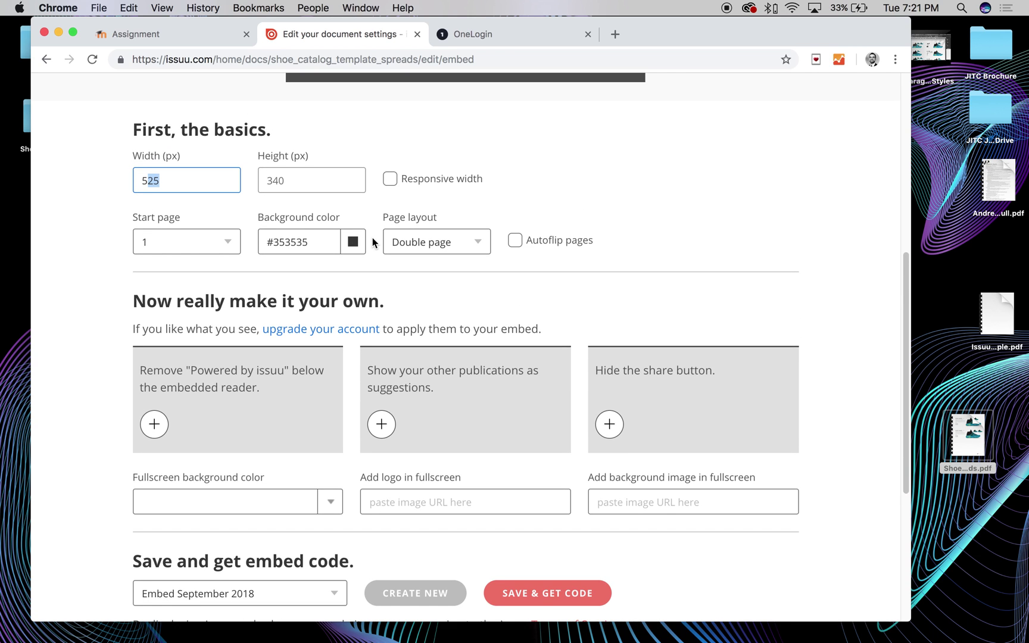
pyautogui.scroll(-5, 366, 241)
pyautogui.scroll(5, 356, 229)
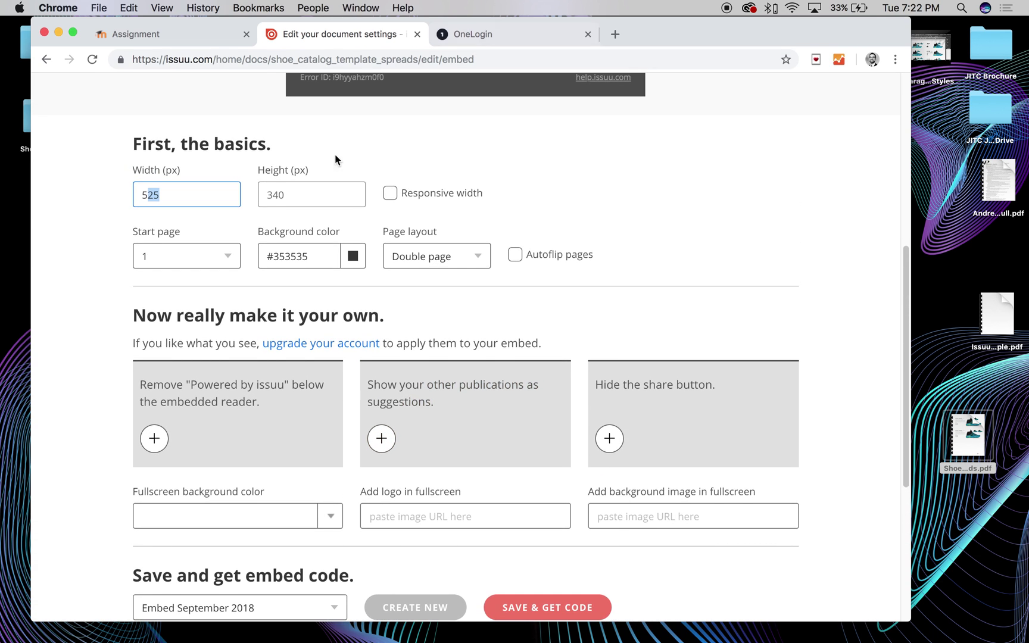
pyautogui.scroll(-1, 759, 373)
pyautogui.scroll(-3, 278, 408)
pyautogui.scroll(-1, 236, 384)
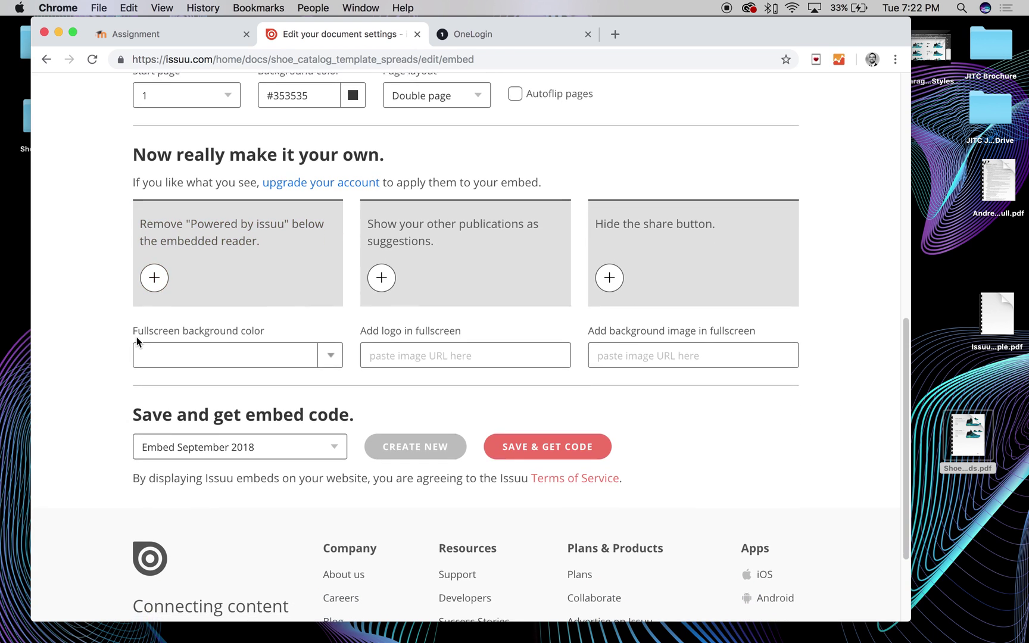
pyautogui.scroll(-2, 203, 339)
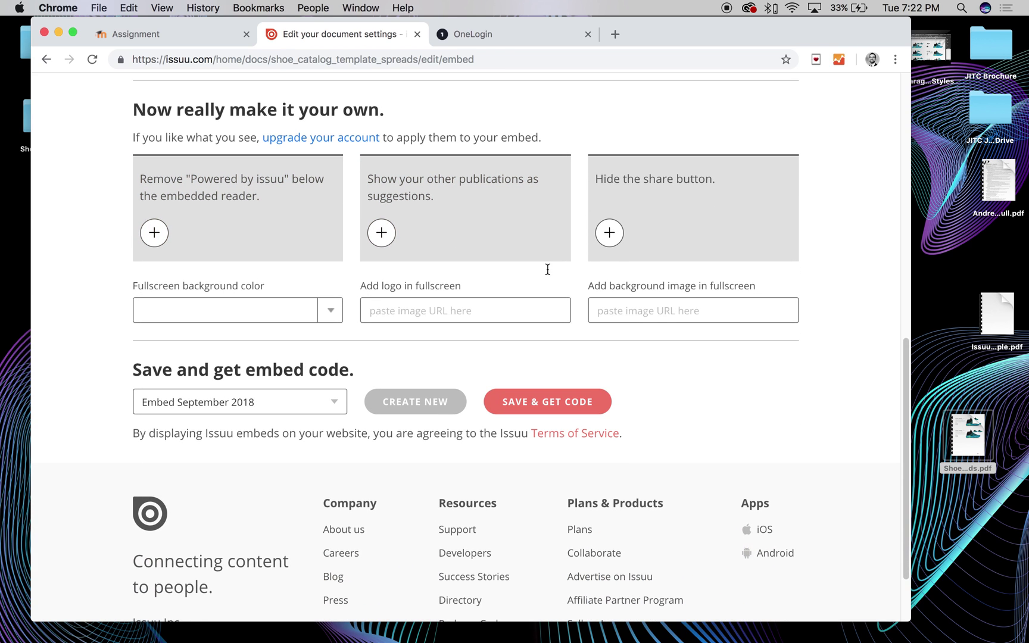
pyautogui.scroll(1, 535, 393)
pyautogui.scroll(-1, 471, 406)
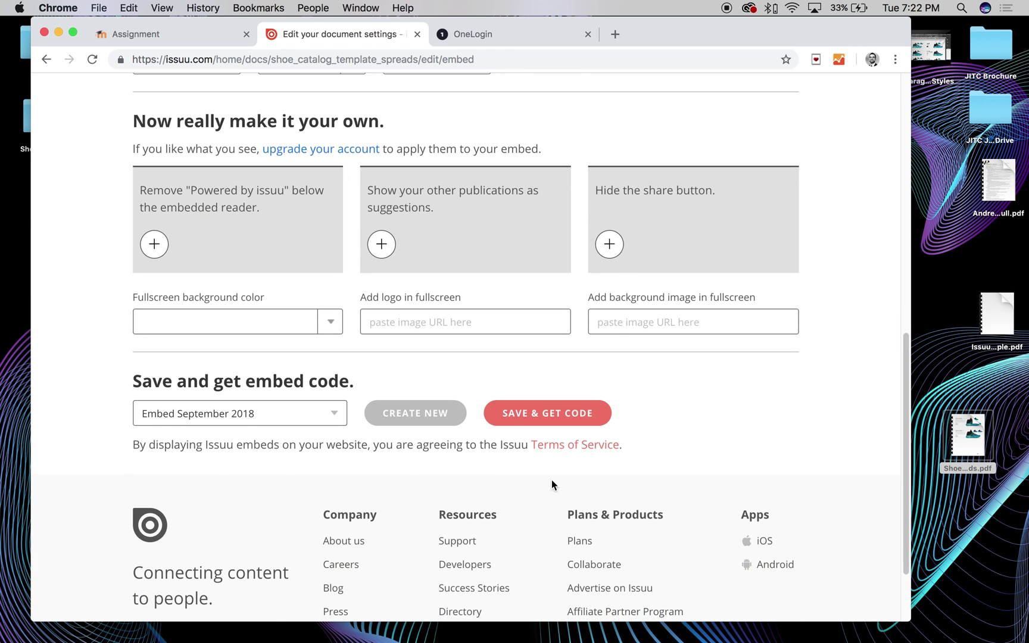
pyautogui.click(531, 416)
# Select and copy the generated embed code
pyautogui.click(379, 322)
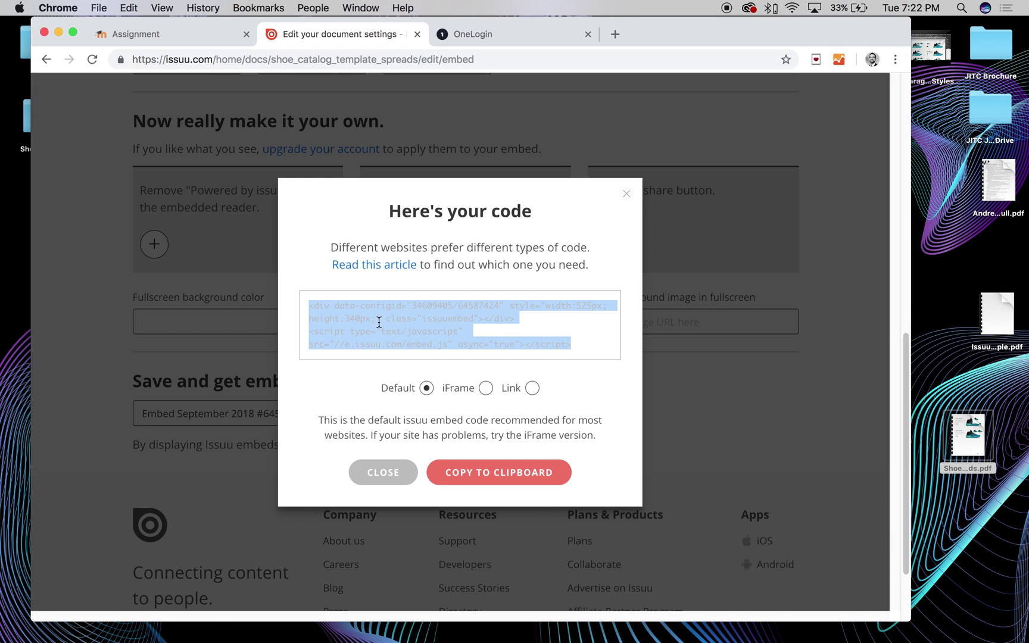
pyautogui.press('super+c')
pyautogui.click(543, 328)
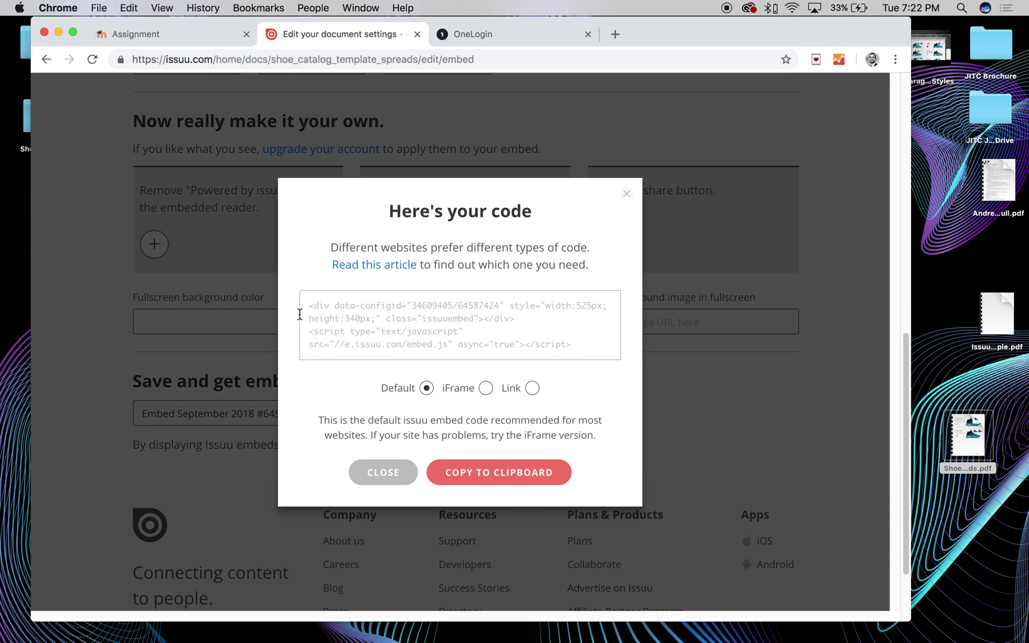
# Reselect the full embed code, then close the 'Here's your code' dialog
pyautogui.moveTo(309, 308); pyautogui.dragTo(581, 353)
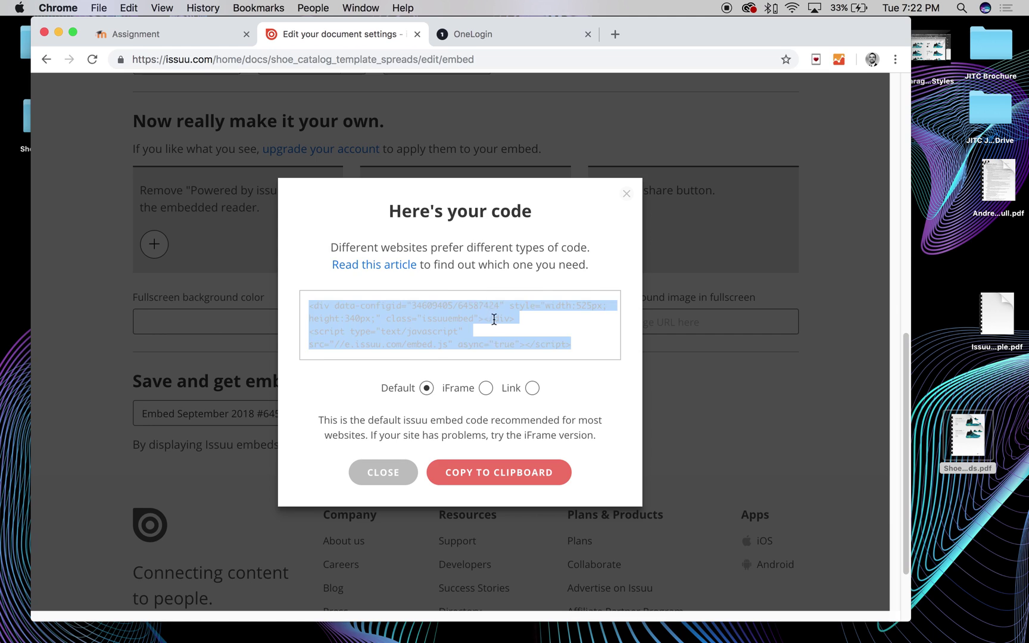
pyautogui.click(530, 321)
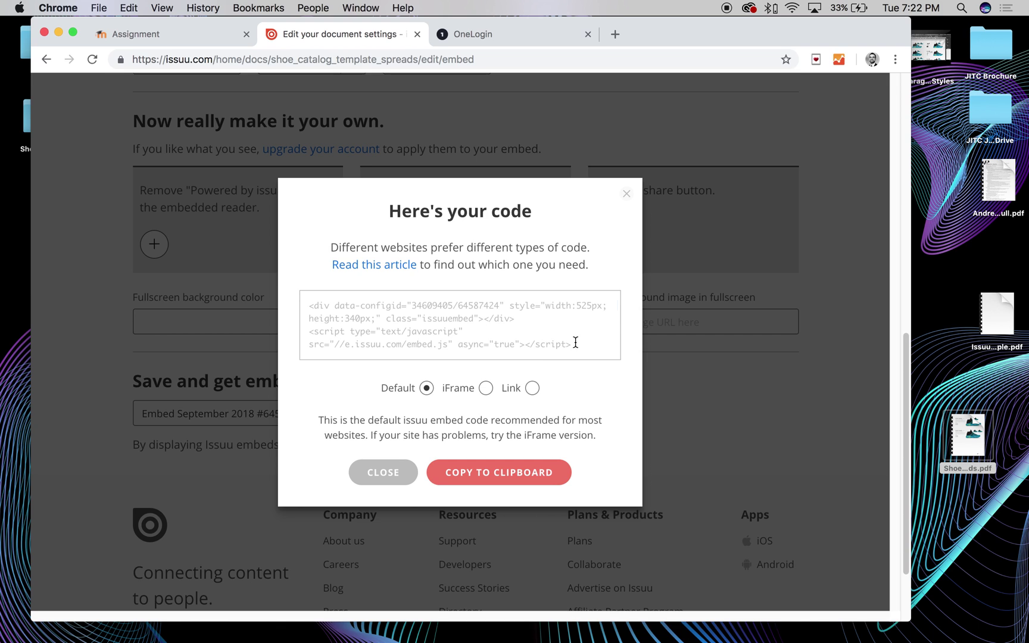
pyautogui.moveTo(575, 343); pyautogui.dragTo(307, 302)
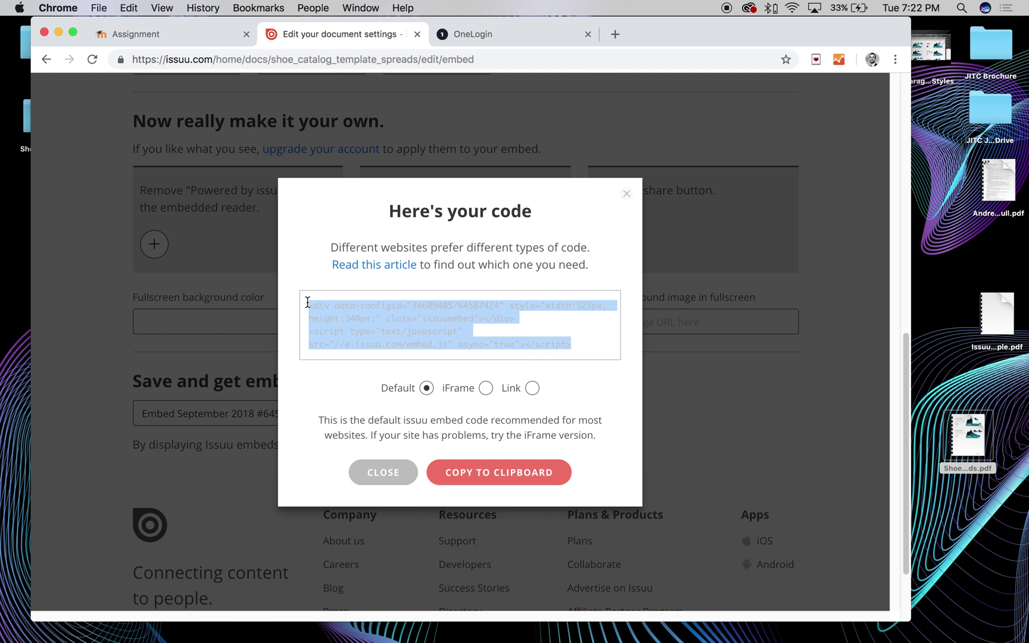
pyautogui.click(628, 195)
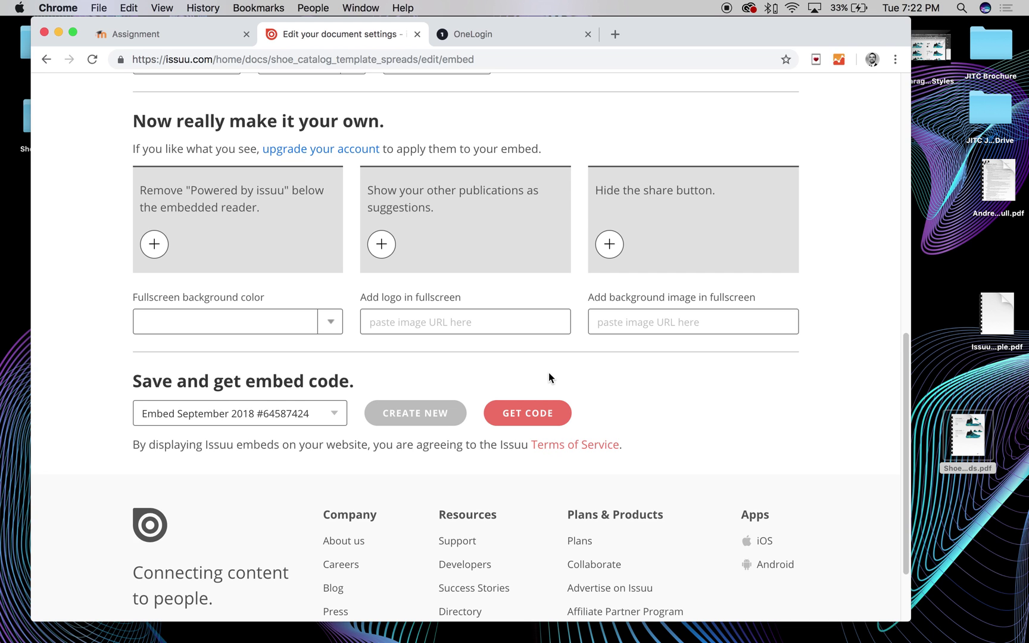
pyautogui.click(527, 410)
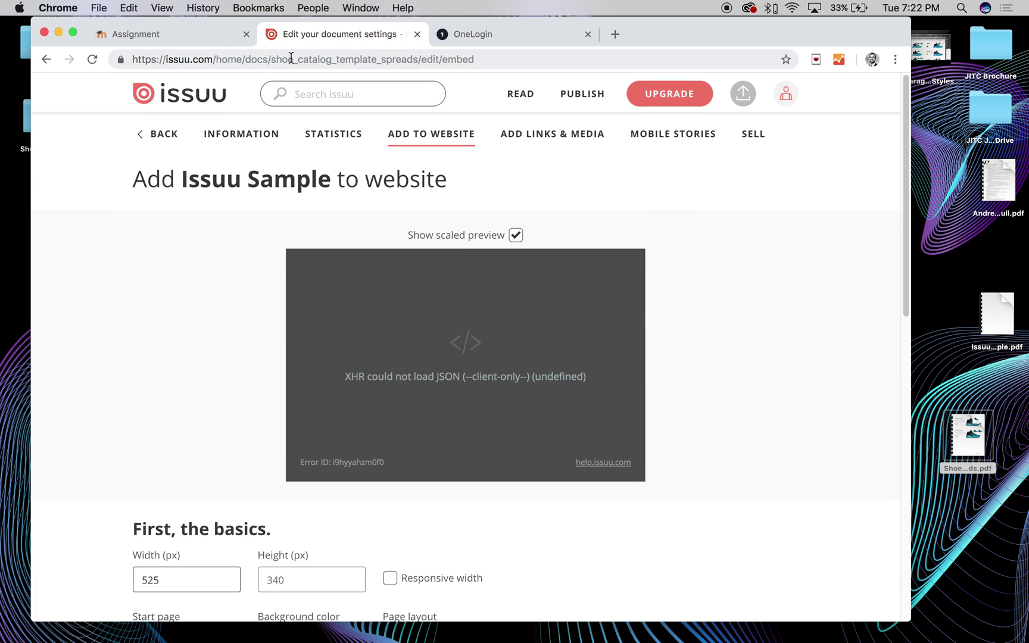
# Open the published Issuu Sample from the publication list
pyautogui.click(47, 59)
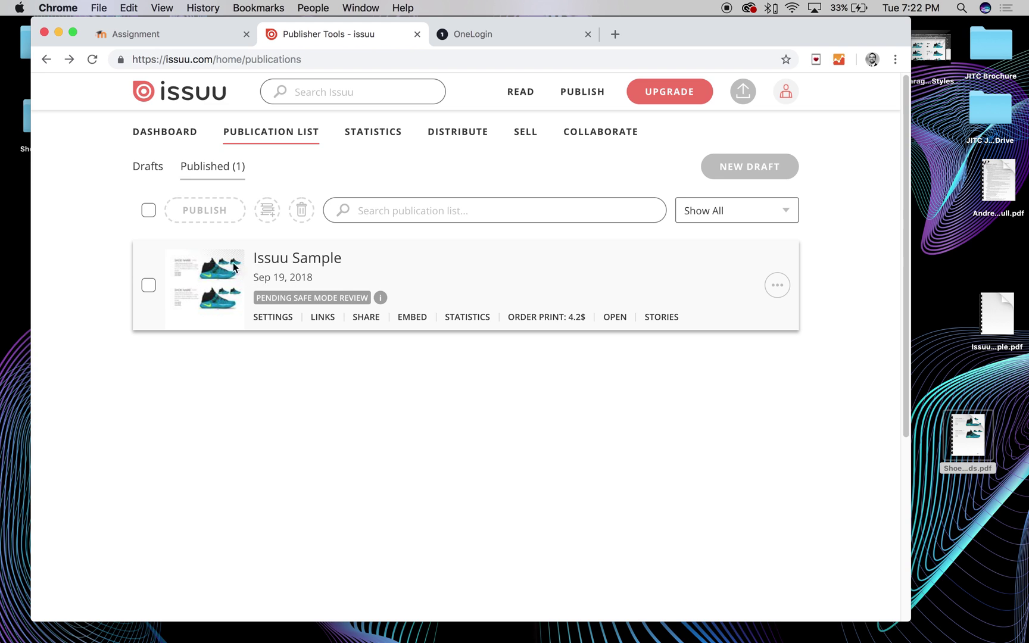
pyautogui.click(614, 318)
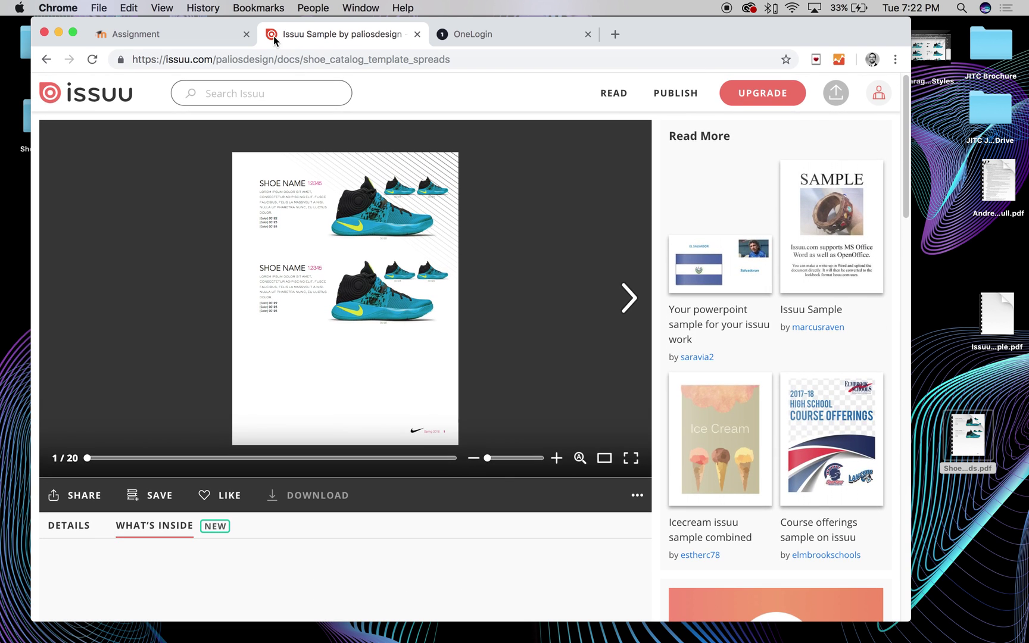
pyautogui.click(276, 59)
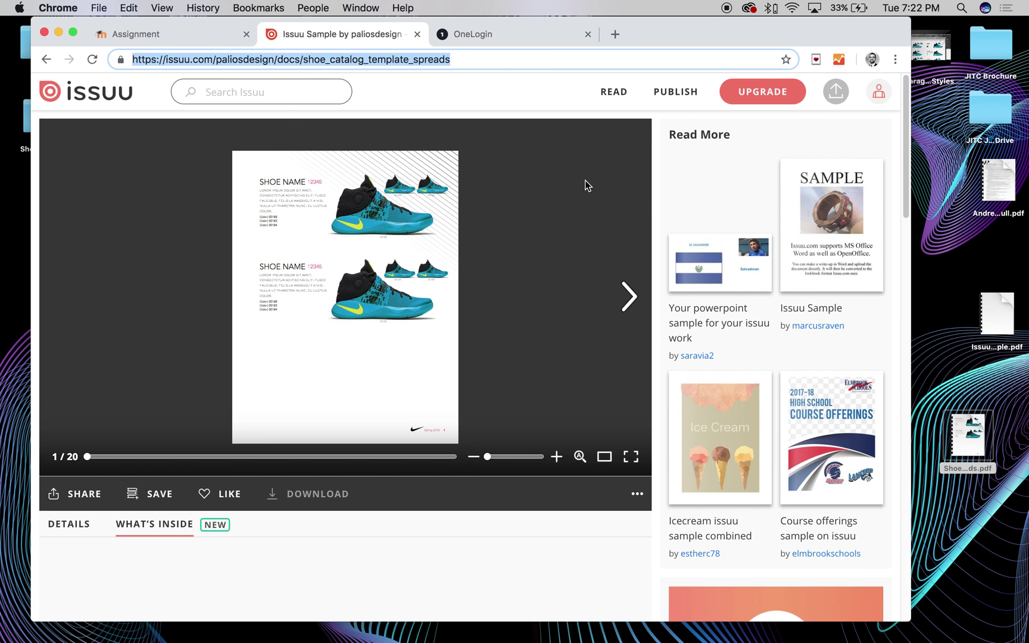
# Flip forward and back through the catalog spreads, then switch to the OneLogin tab
pyautogui.click(632, 283)
pyautogui.click(636, 288)
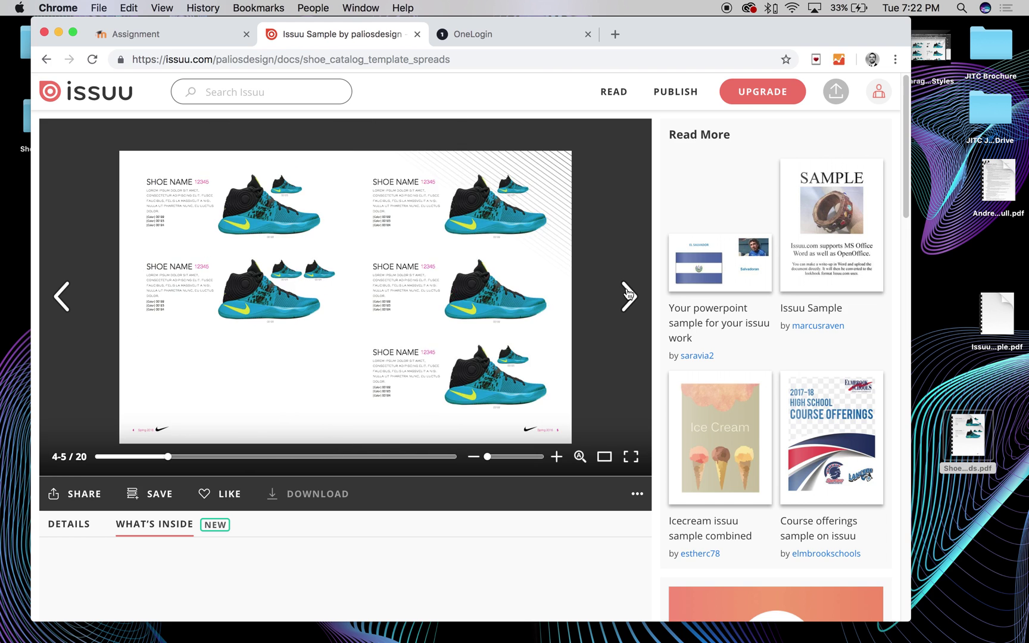
pyautogui.click(639, 291)
pyautogui.click(636, 293)
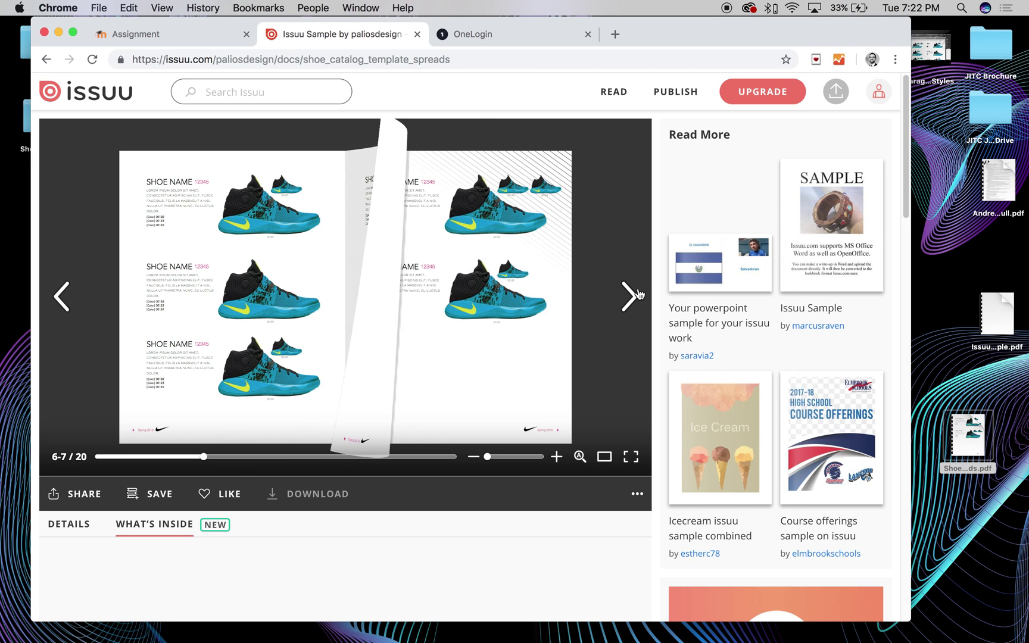
pyautogui.click(62, 299)
pyautogui.click(63, 299)
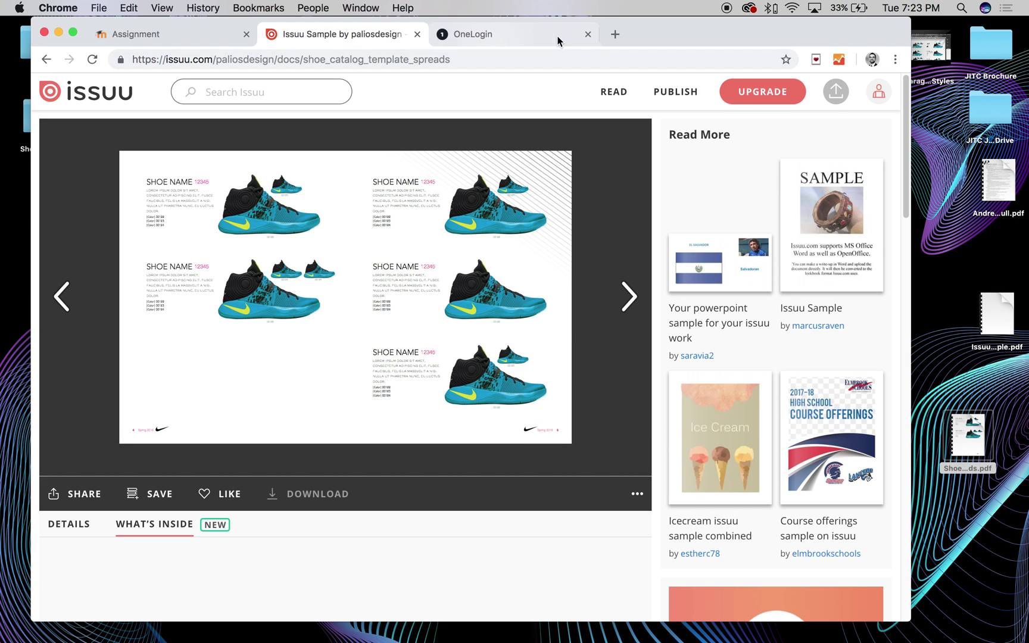
pyautogui.click(511, 32)
pyautogui.click(442, 60)
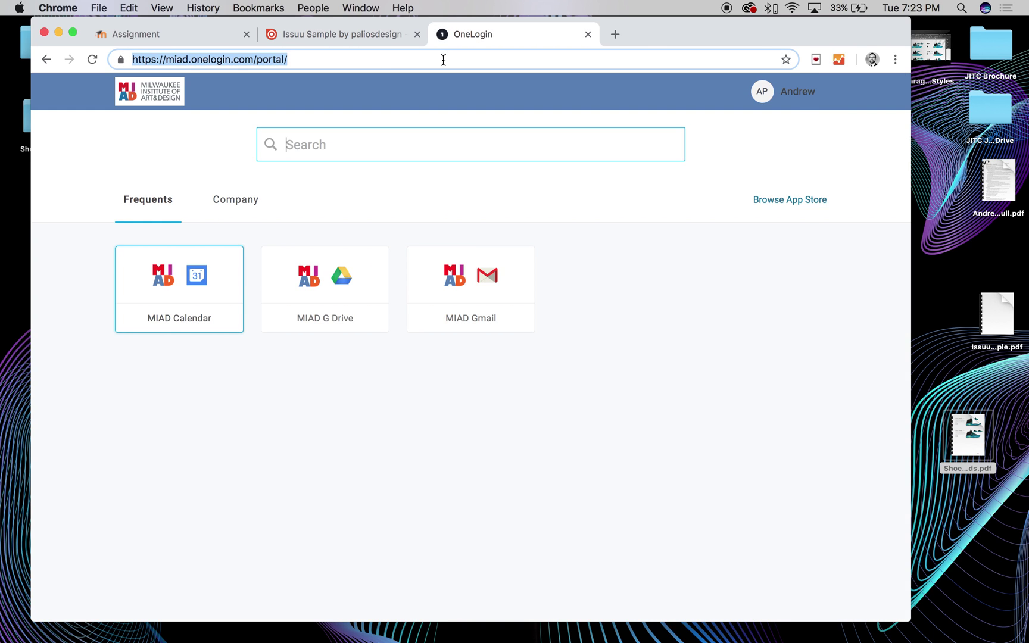
# Load paliosdesign.com/sample in the address bar
pyautogui.write('paliosdesign/')
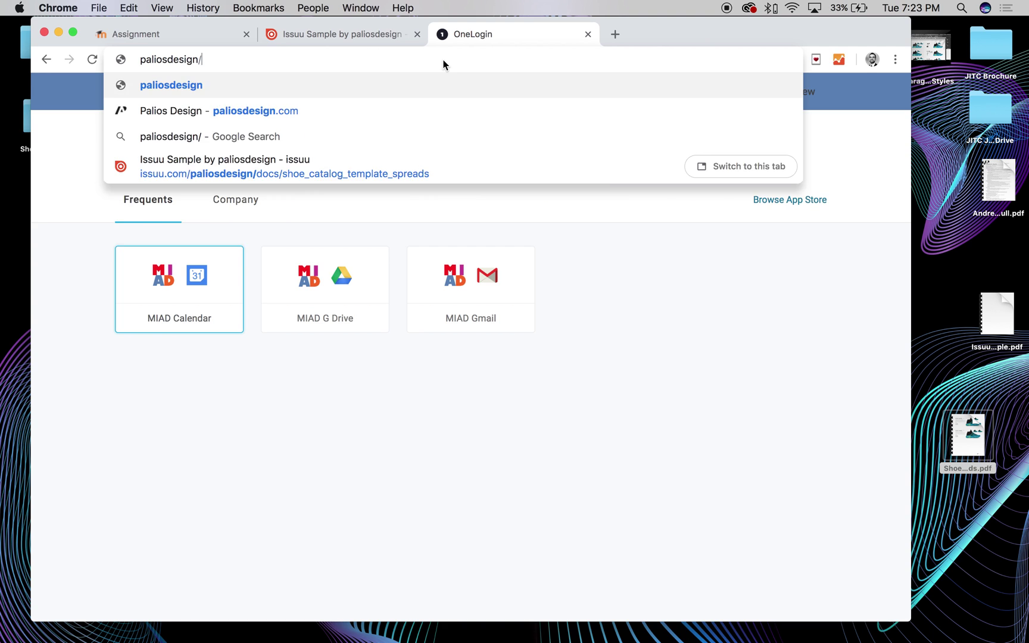
pyautogui.press('BackSpace')
pyautogui.write('.x')
pyautogui.press('BackSpace')
pyautogui.write('com')
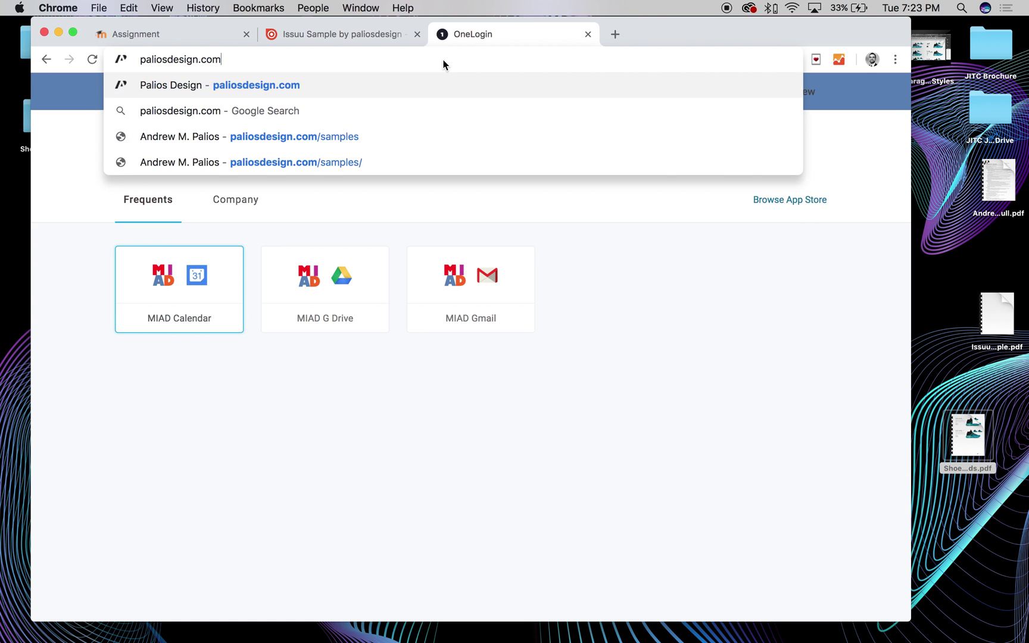
pyautogui.write('/sample')
pyautogui.press('Return')
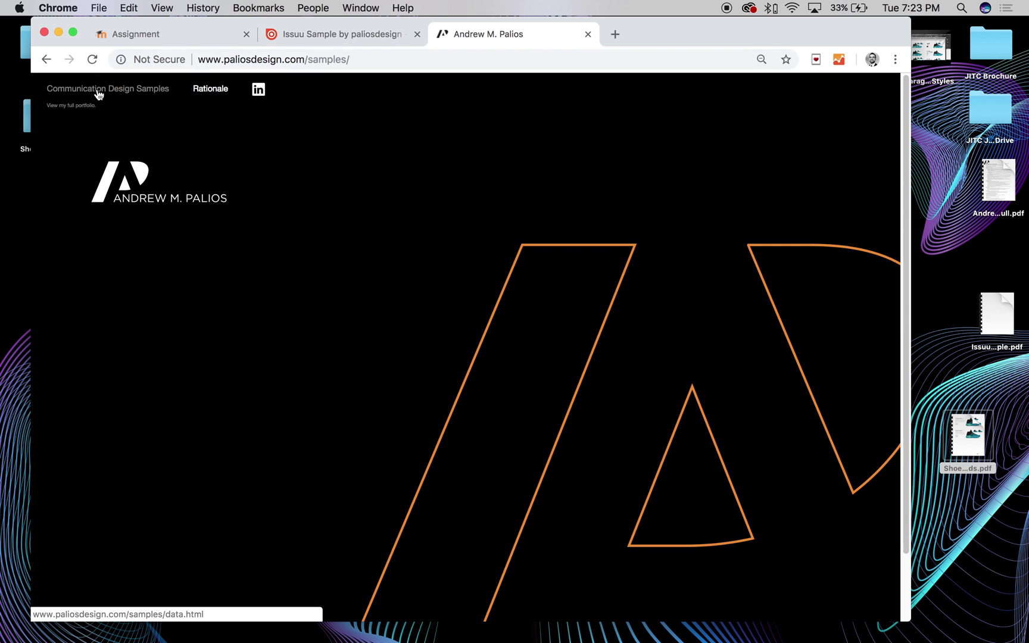
# Open the QuadTech metrics report from Communication Design Samples and turn its page
pyautogui.click(111, 91)
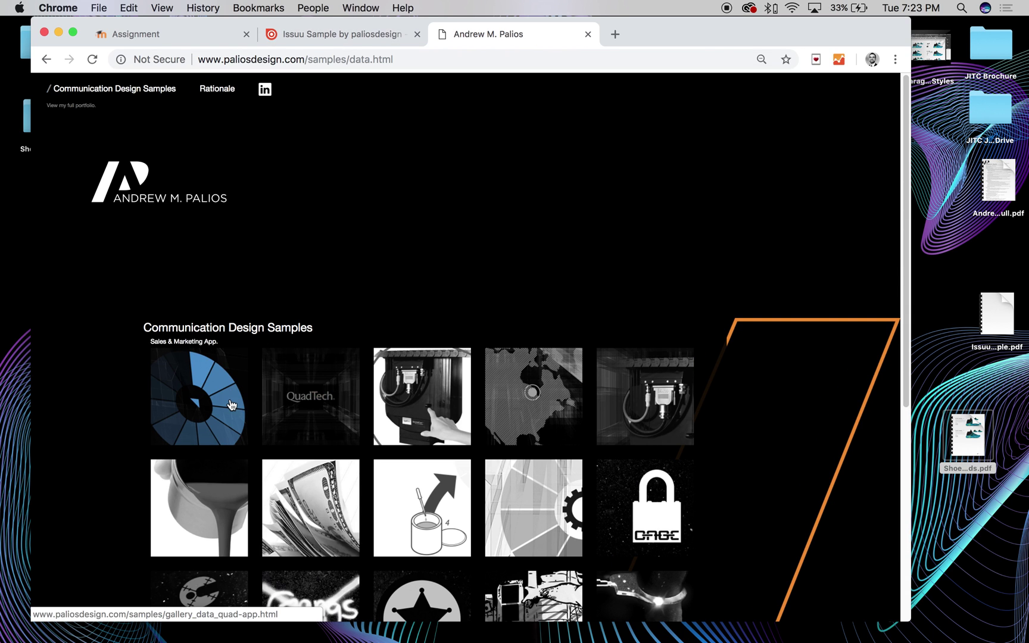
pyautogui.click(306, 402)
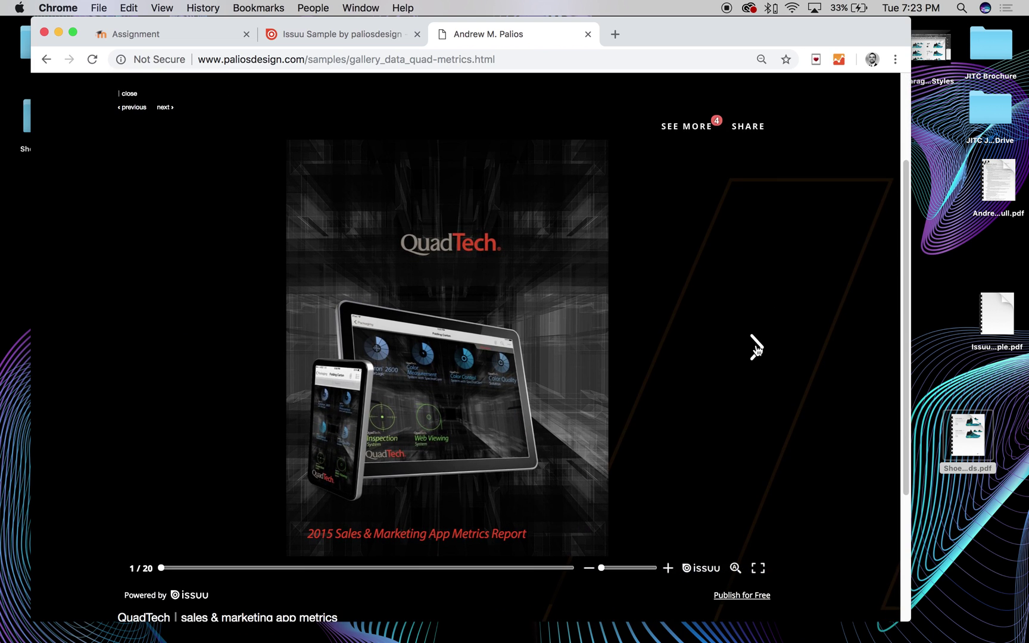
pyautogui.click(756, 348)
# In full screen, page the QuadTech report forward to the Customer Activity spread 16–17
pyautogui.click(73, 33)
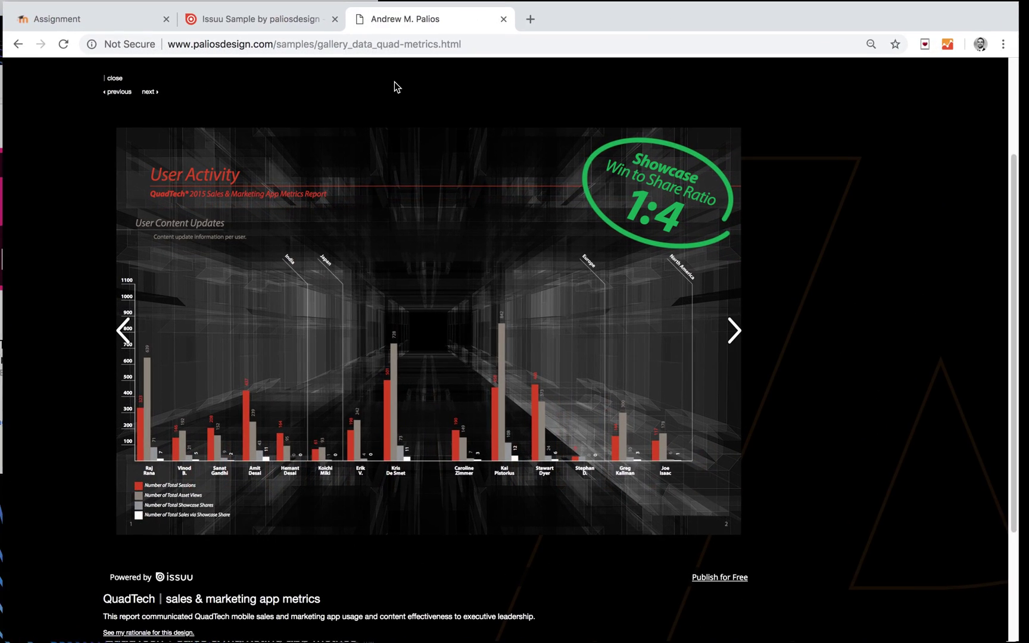
pyautogui.click(747, 335)
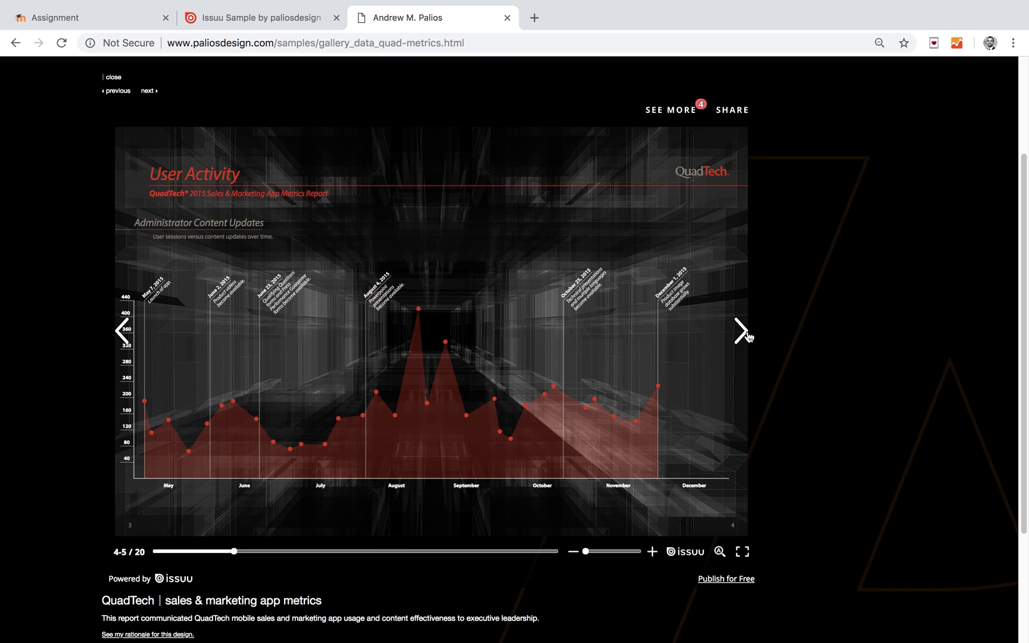
pyautogui.click(744, 334)
pyautogui.click(123, 333)
pyautogui.click(744, 335)
pyautogui.click(746, 336)
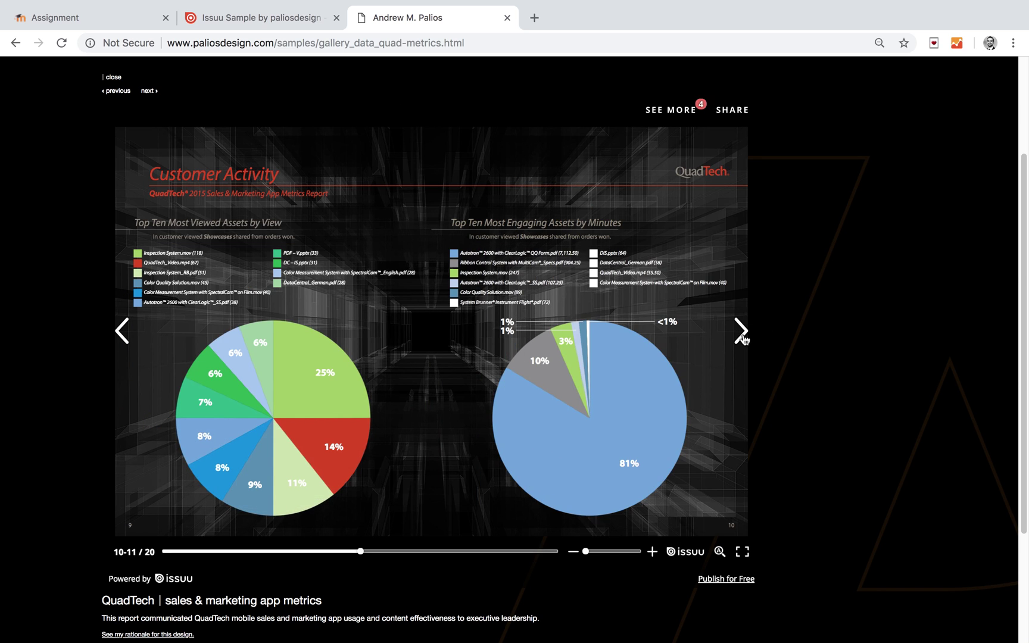
pyautogui.click(741, 331)
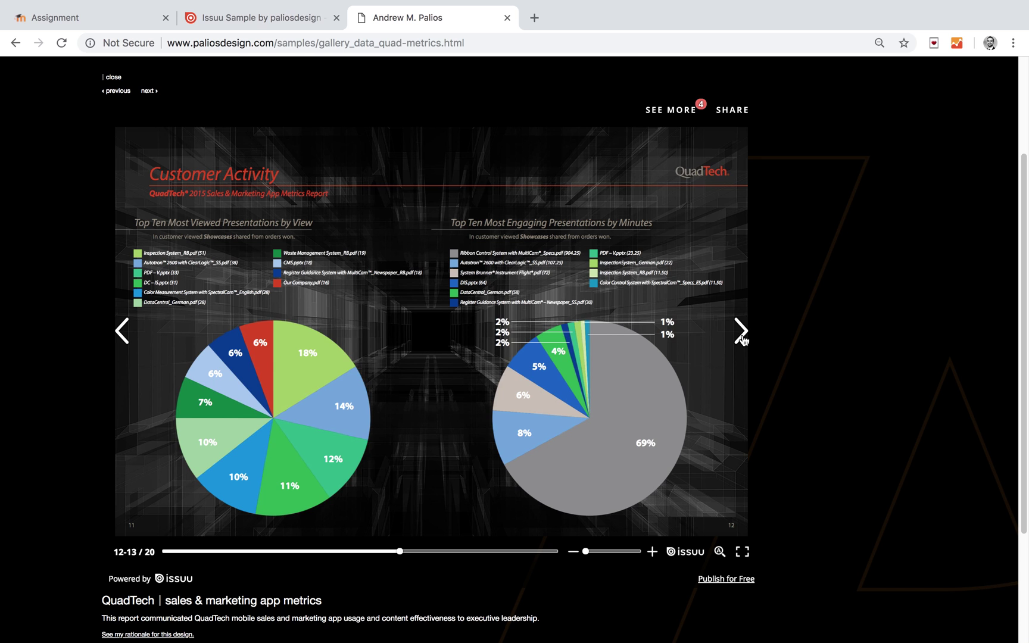
pyautogui.click(742, 340)
pyautogui.click(741, 339)
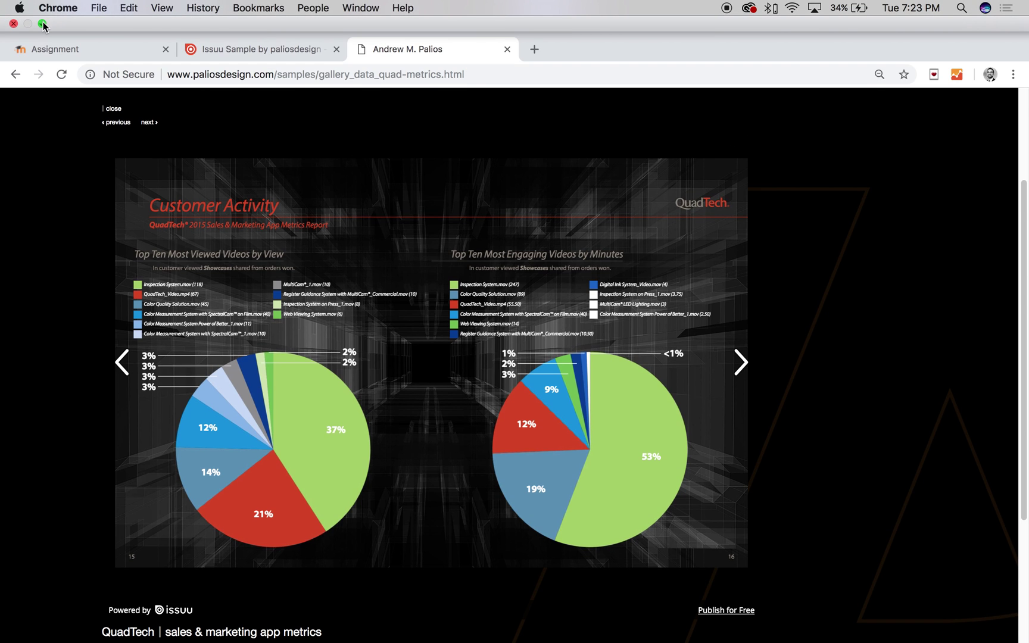
pyautogui.click(43, 24)
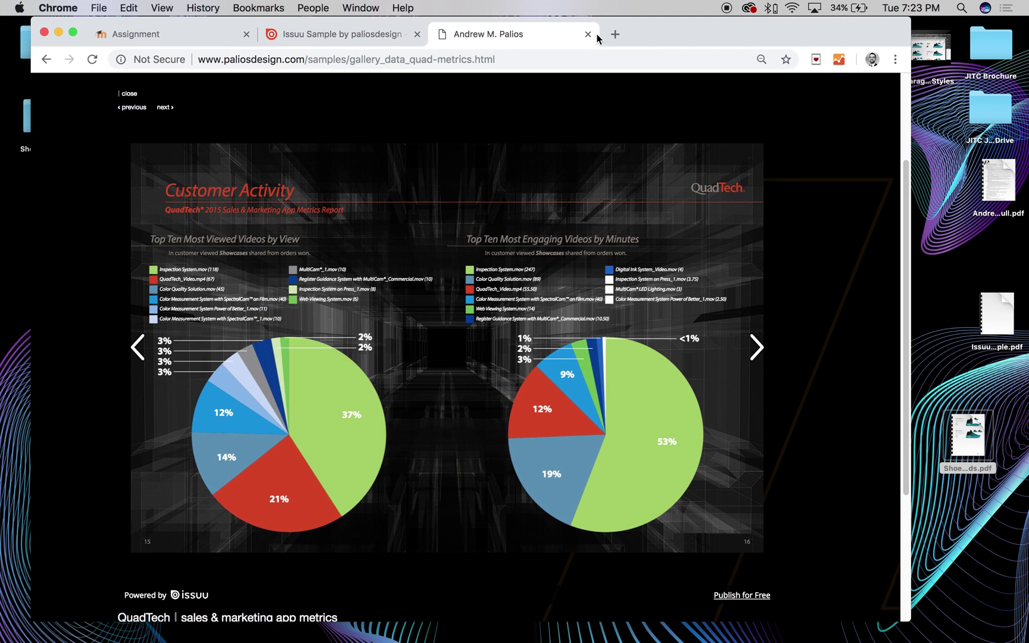
# Close the portfolio tab and turn the shoe catalog forward two spreads
pyautogui.click(586, 34)
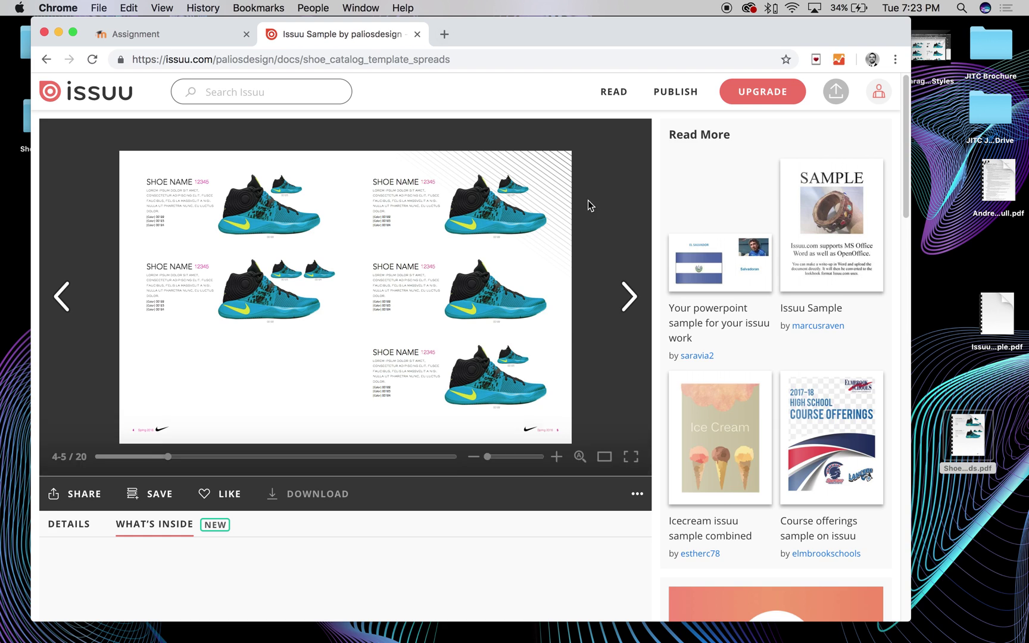
pyautogui.click(616, 293)
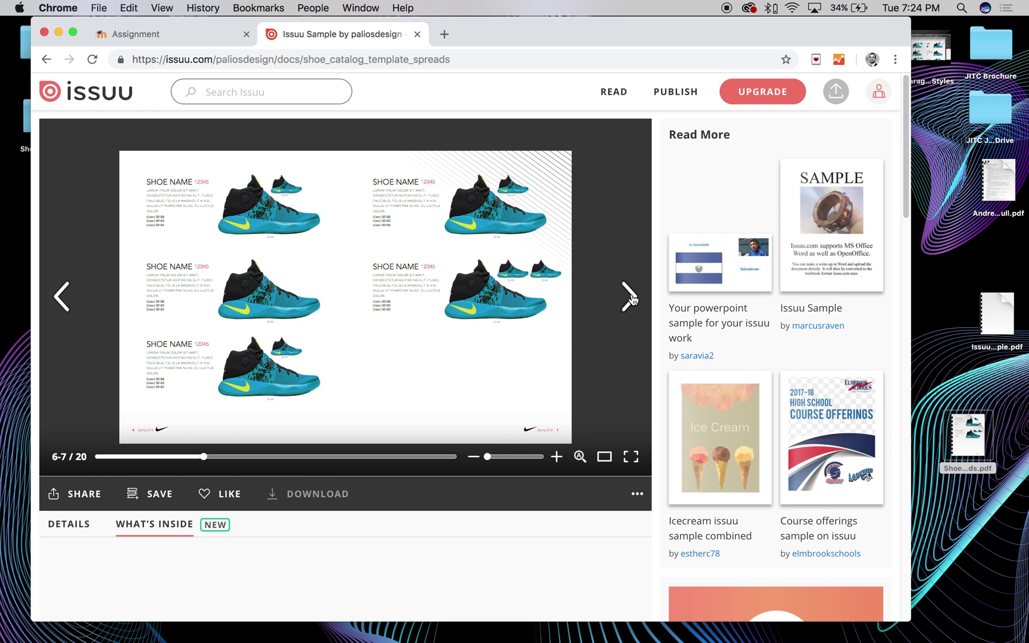
pyautogui.click(633, 297)
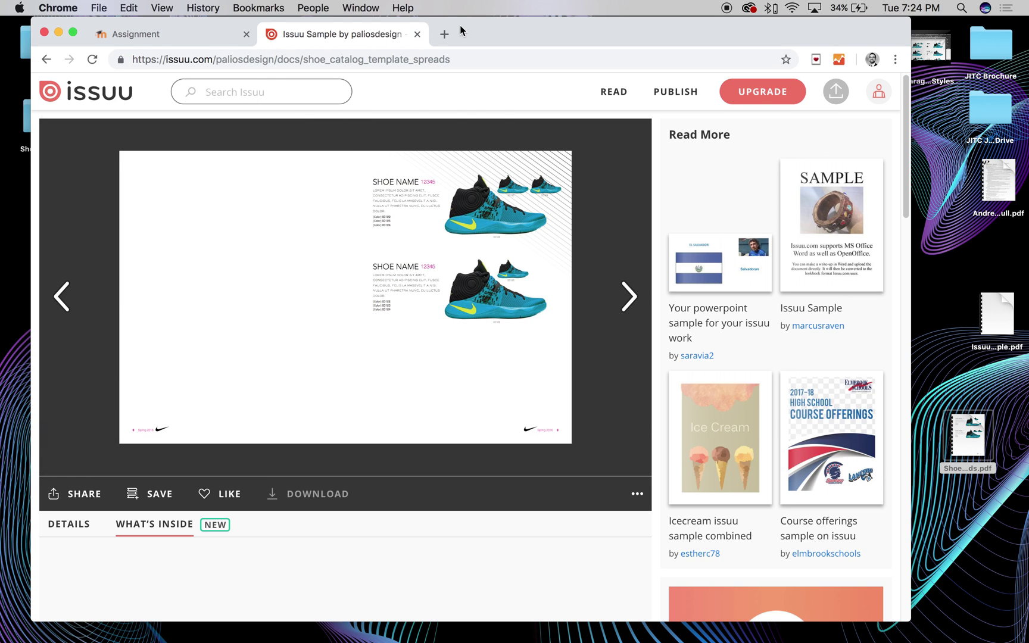